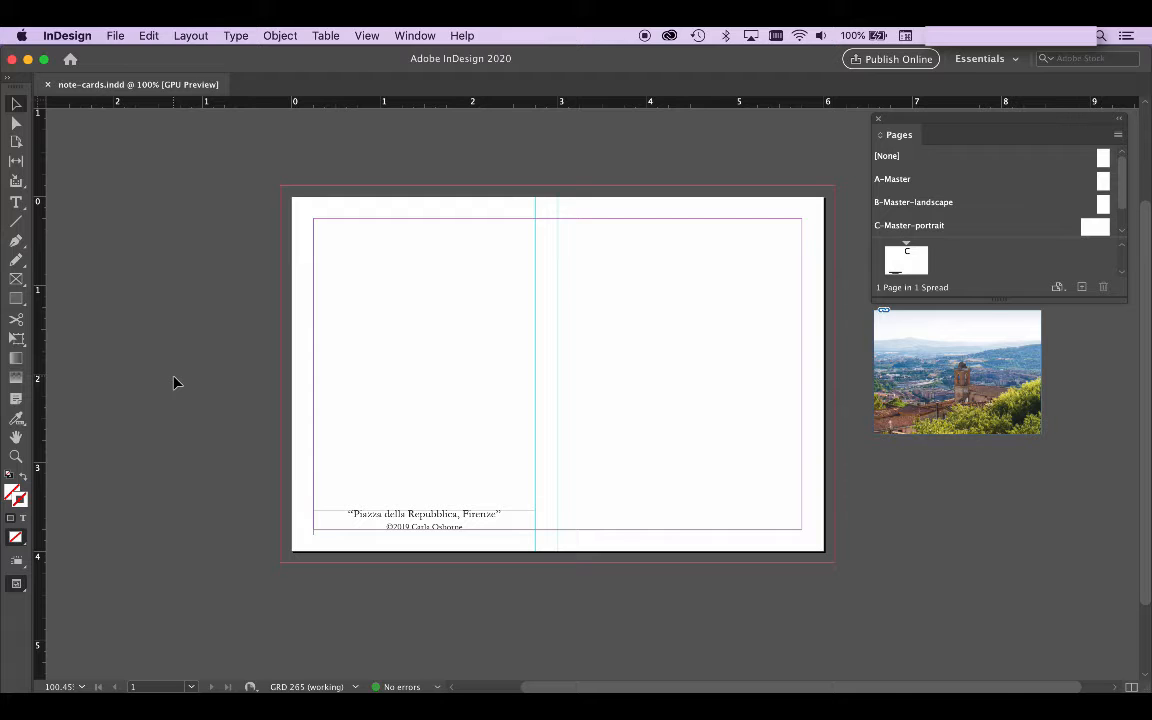
# Place IMG_2054-cmyk.psd on the card's front half, from the 3-inch fold at the upper bleed down to the lower bleed
pyautogui.click(116, 35)
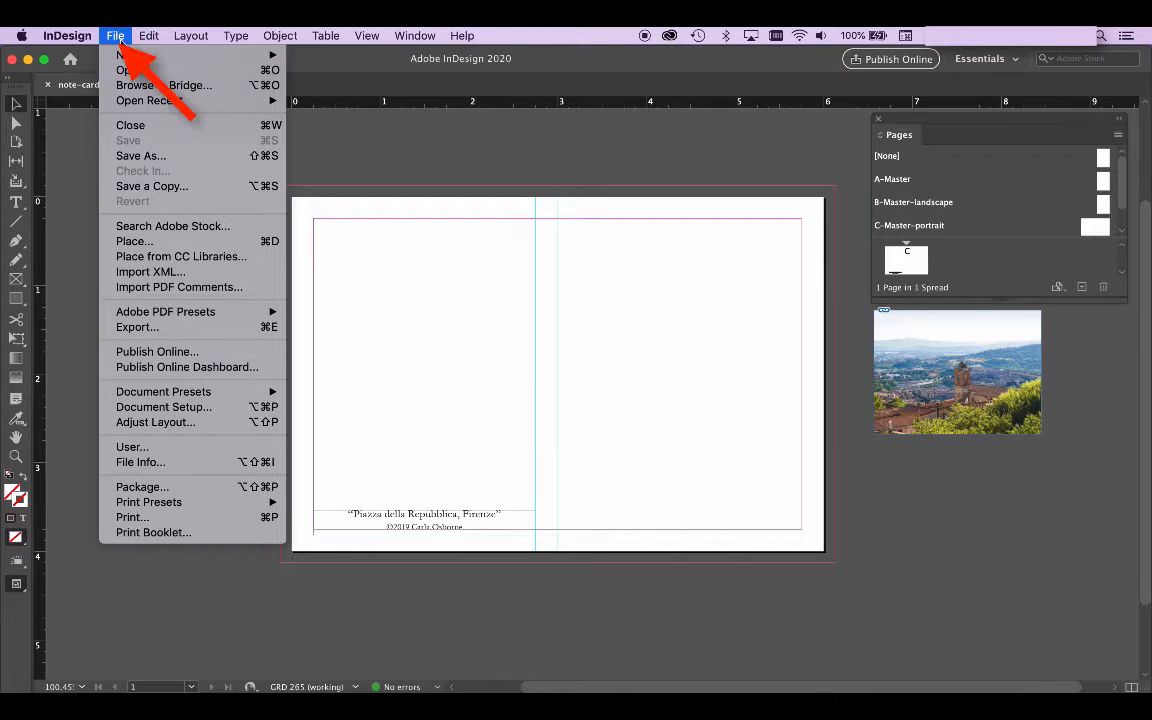
pyautogui.click(150, 242)
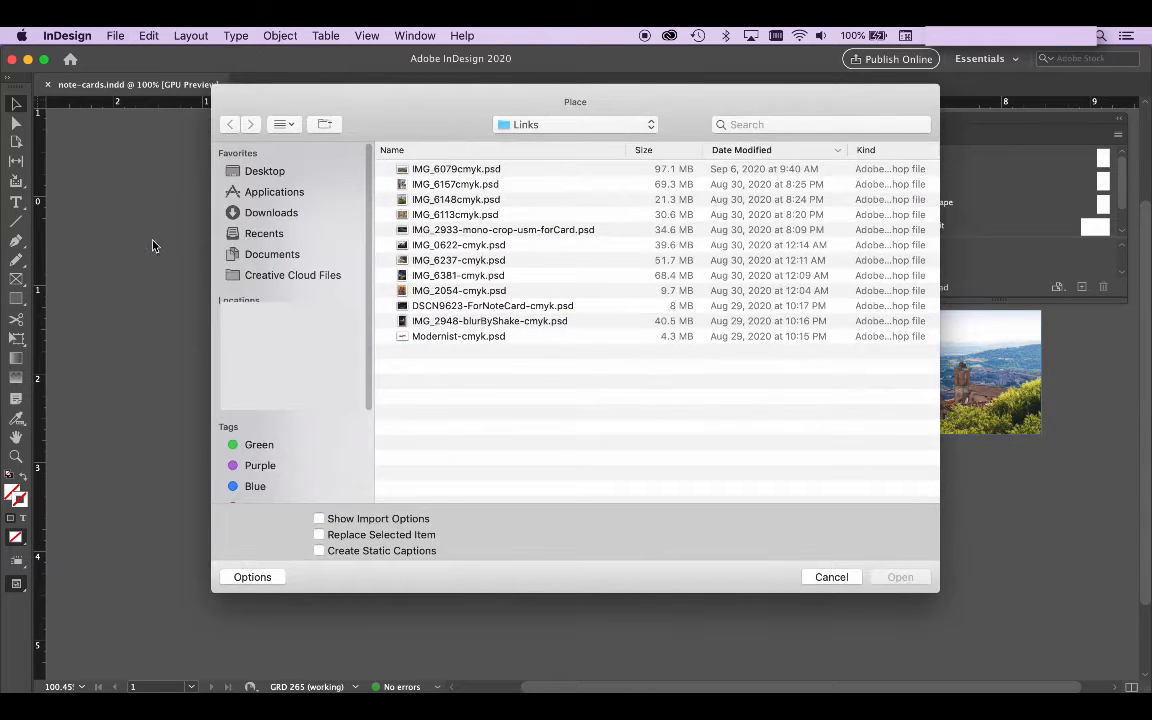
pyautogui.click(476, 292)
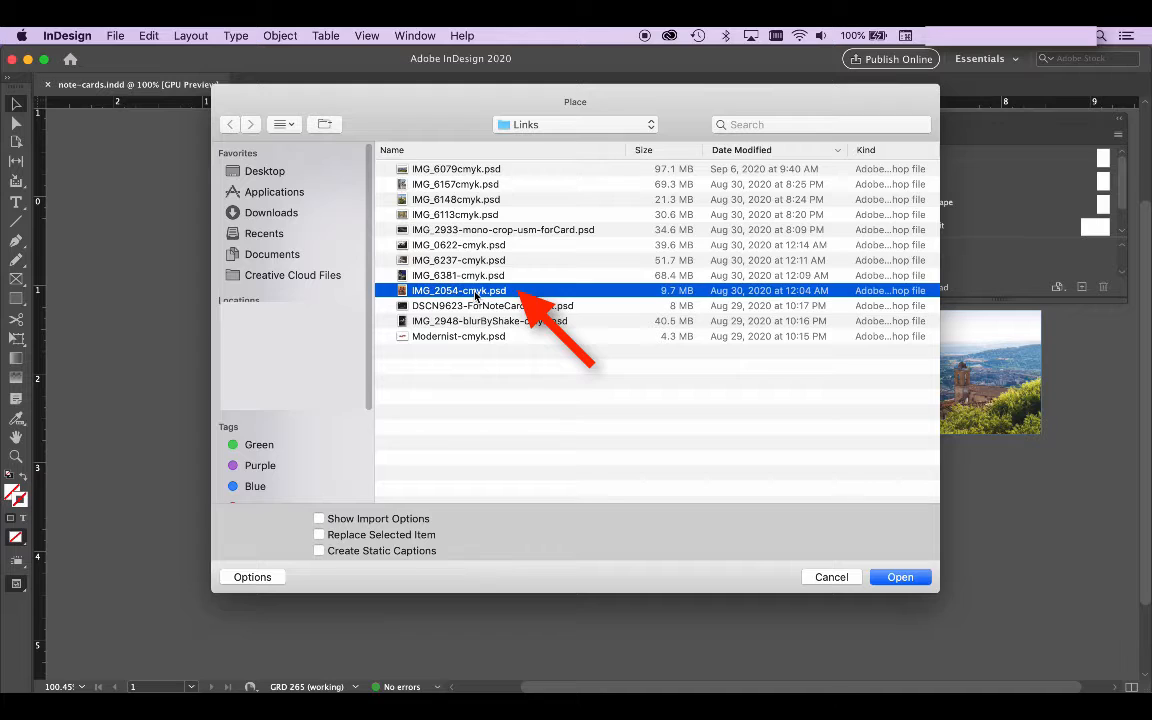
pyautogui.click(900, 577)
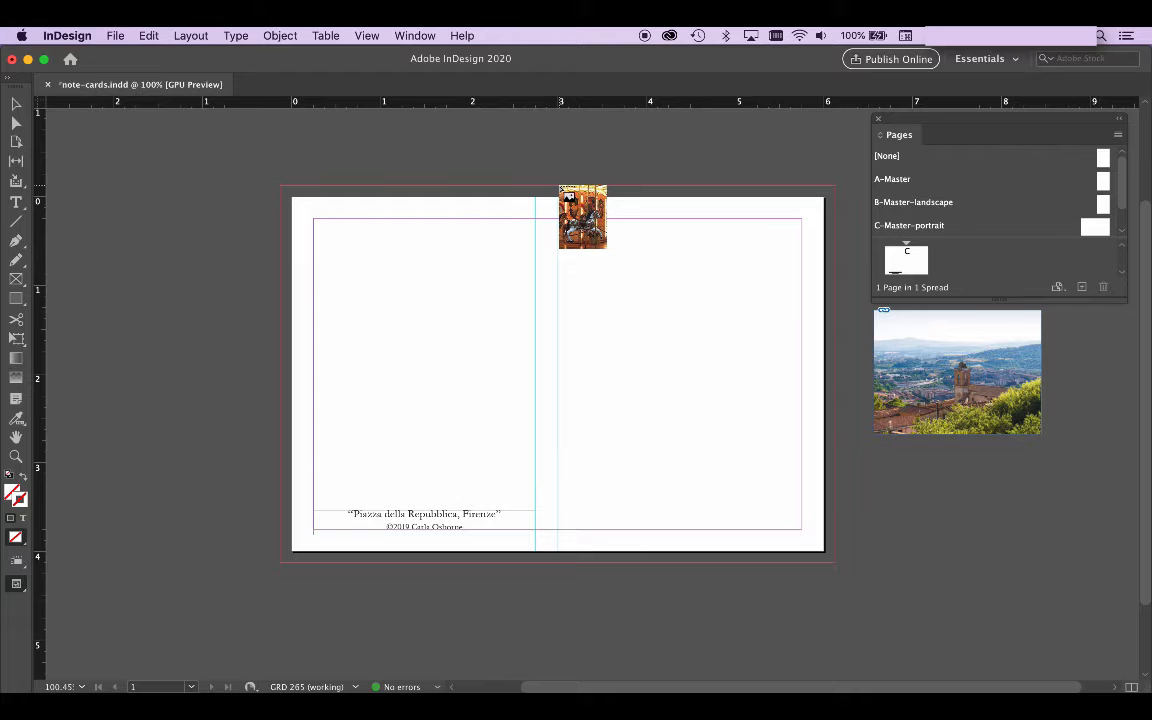
pyautogui.moveTo(560, 187); pyautogui.dragTo(812, 566)
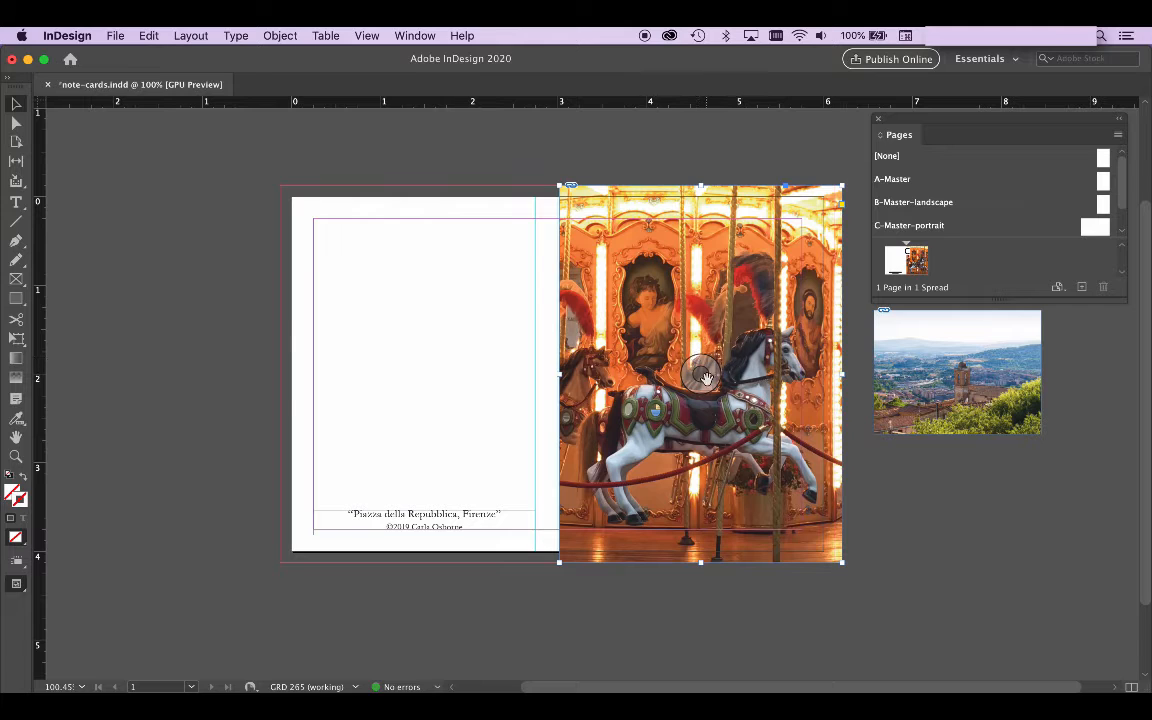
# Examine the link information of the placed IMG_2054-cmyk.psd, including its color space, status and effective resolution
pyautogui.click(414, 35)
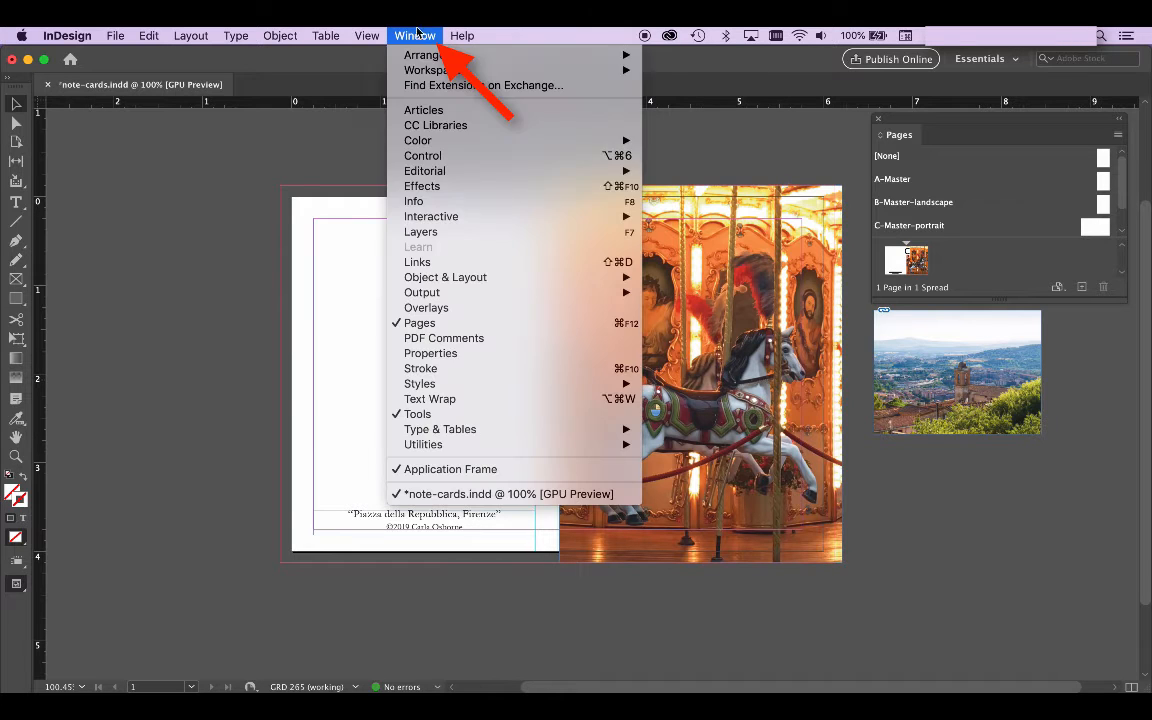
pyautogui.click(417, 263)
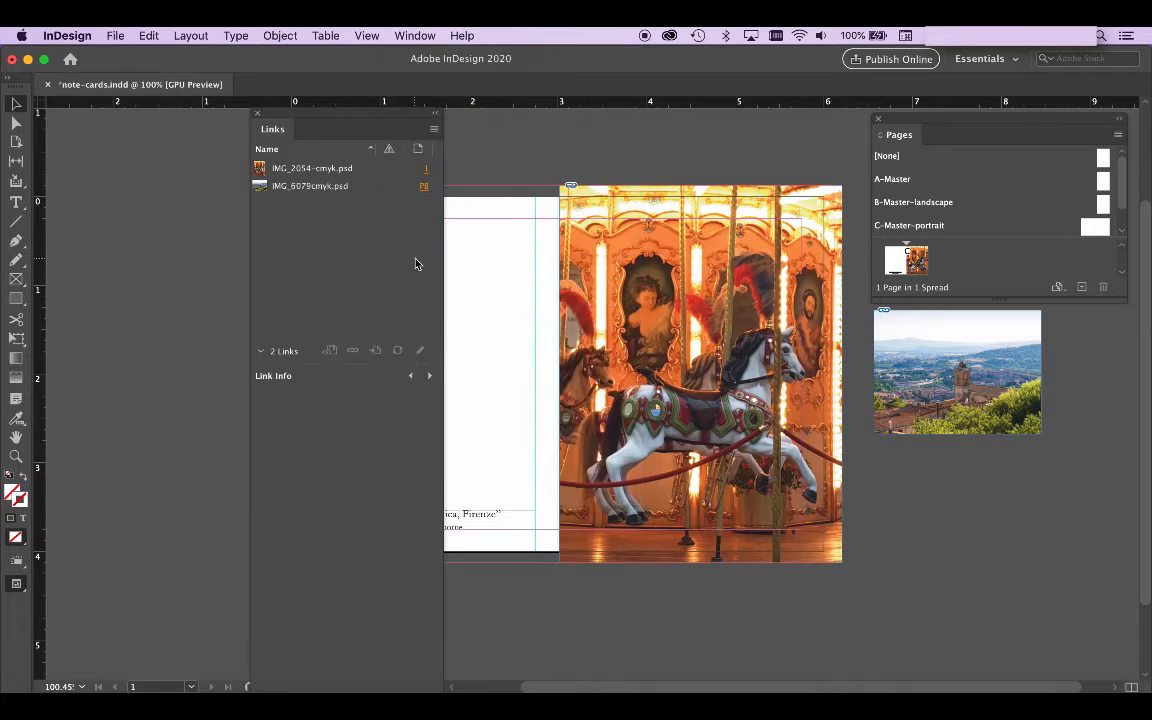
pyautogui.click(330, 169)
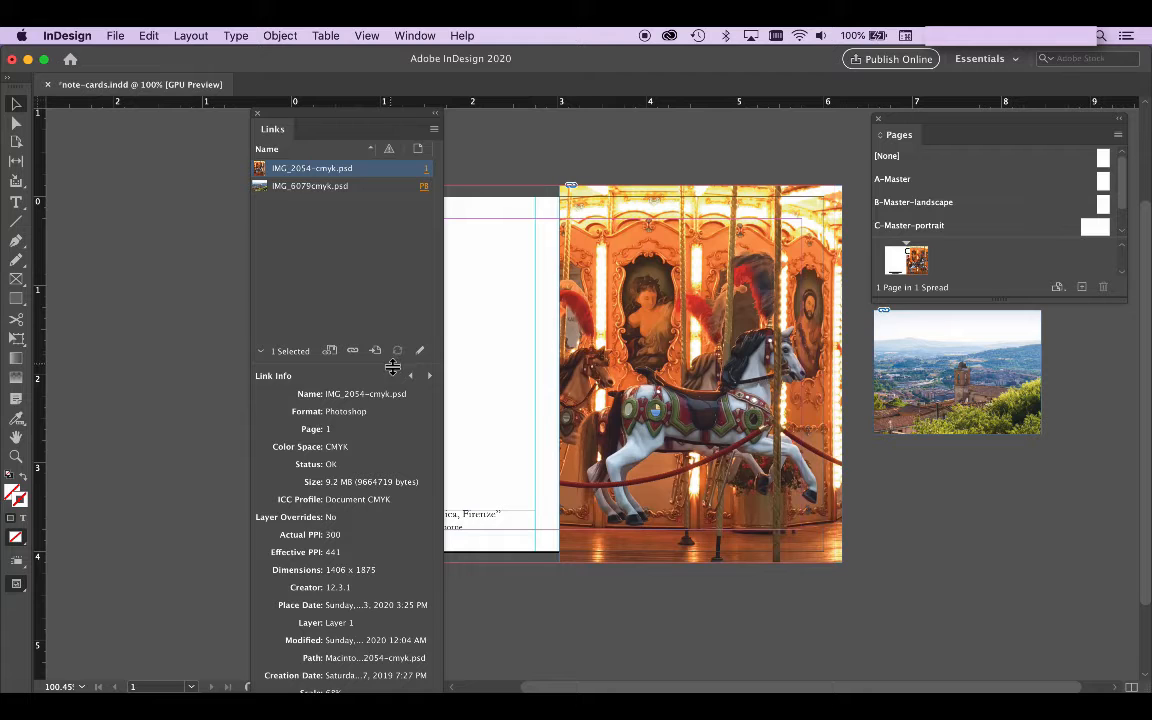
pyautogui.moveTo(392, 368); pyautogui.dragTo(394, 251)
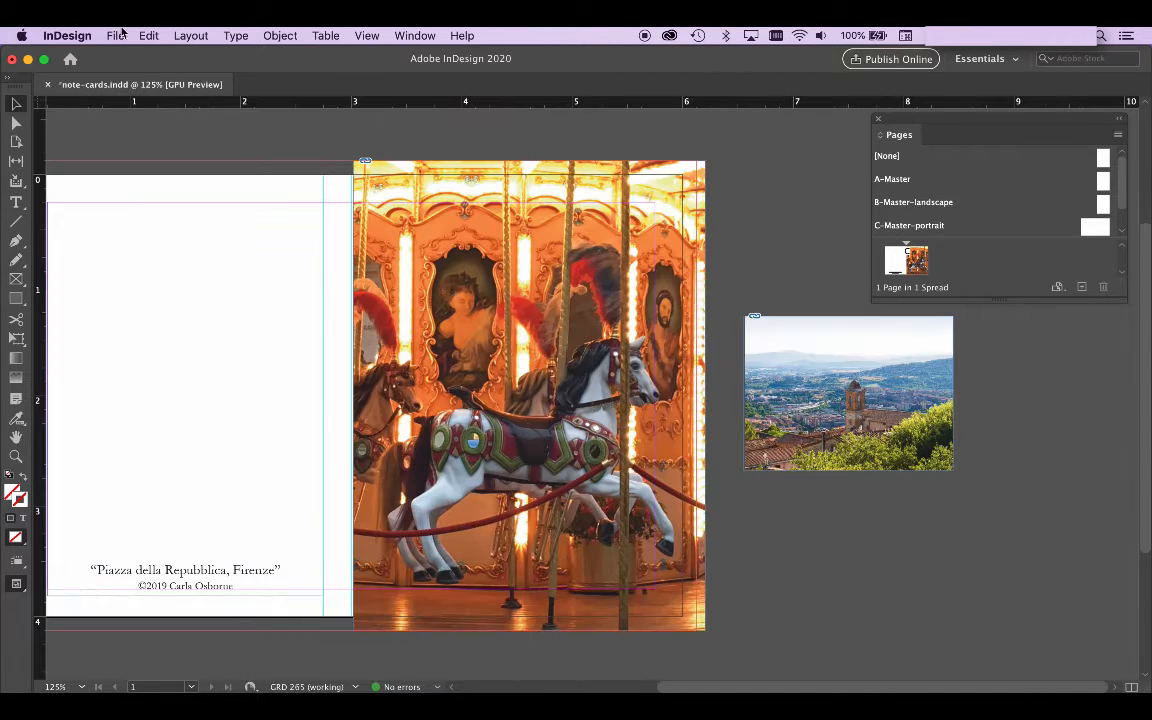
# Save the note card document and start packaging it
pyautogui.click(114, 35)
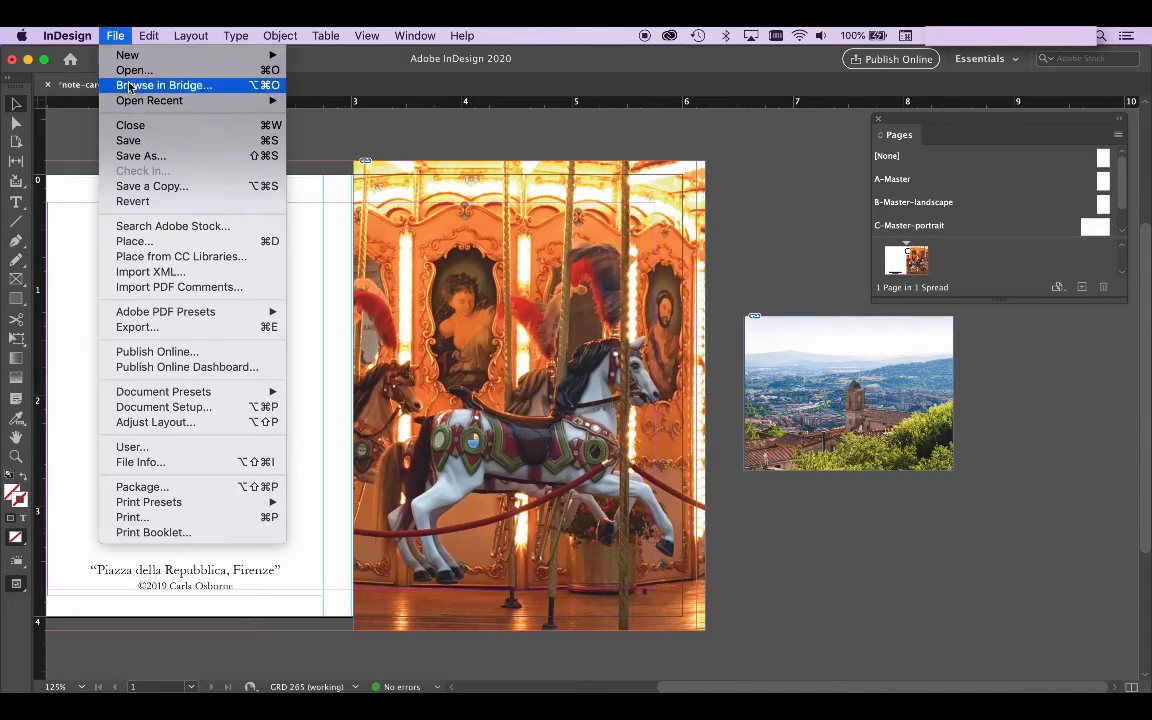
pyautogui.click(130, 145)
pyautogui.click(114, 35)
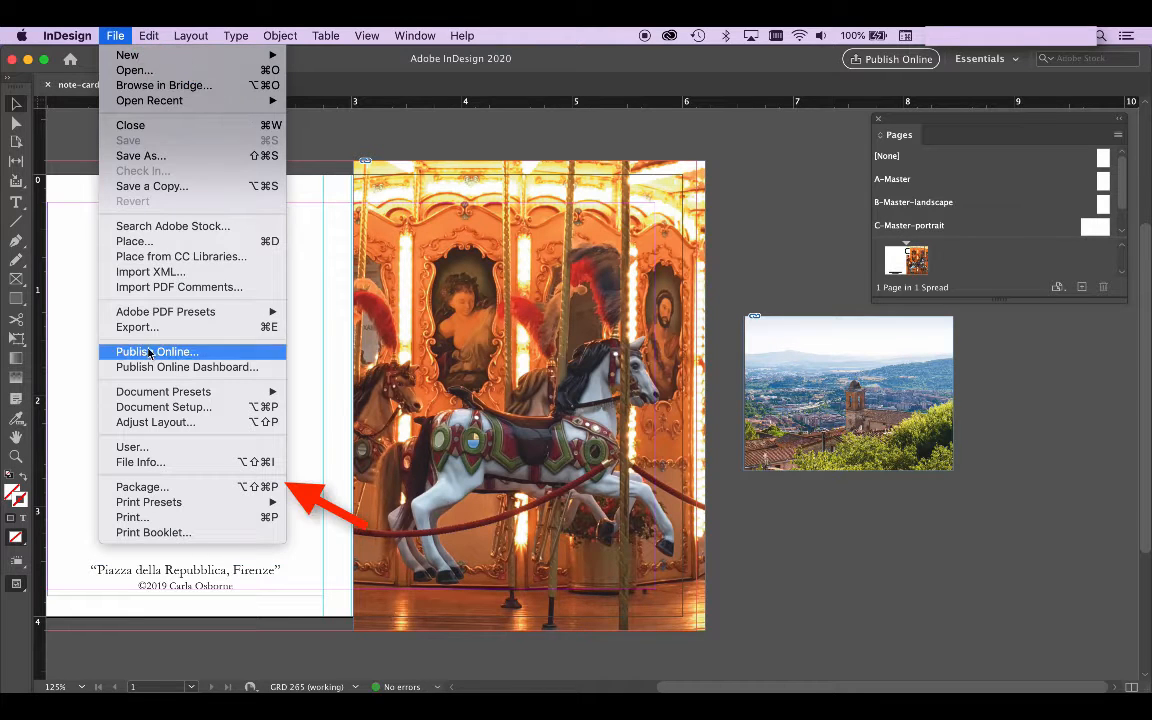
pyautogui.click(168, 489)
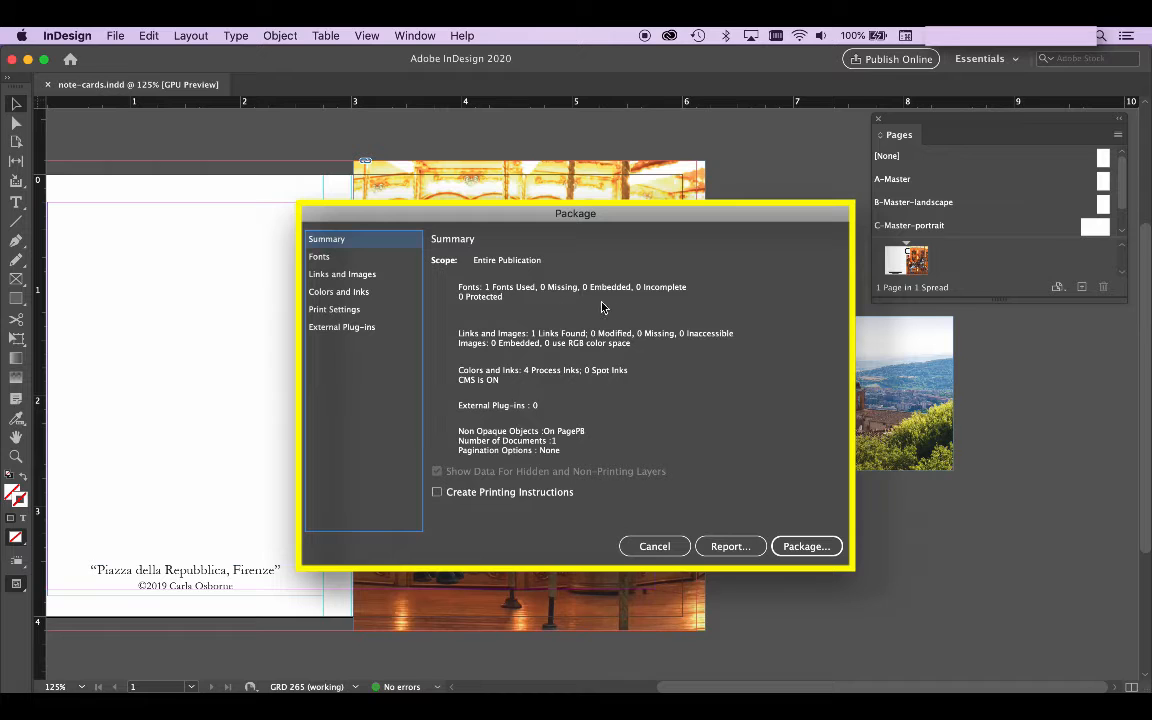
# Review the package's fonts, links and images, colors and inks, and the full list of print settings
pyautogui.click(328, 260)
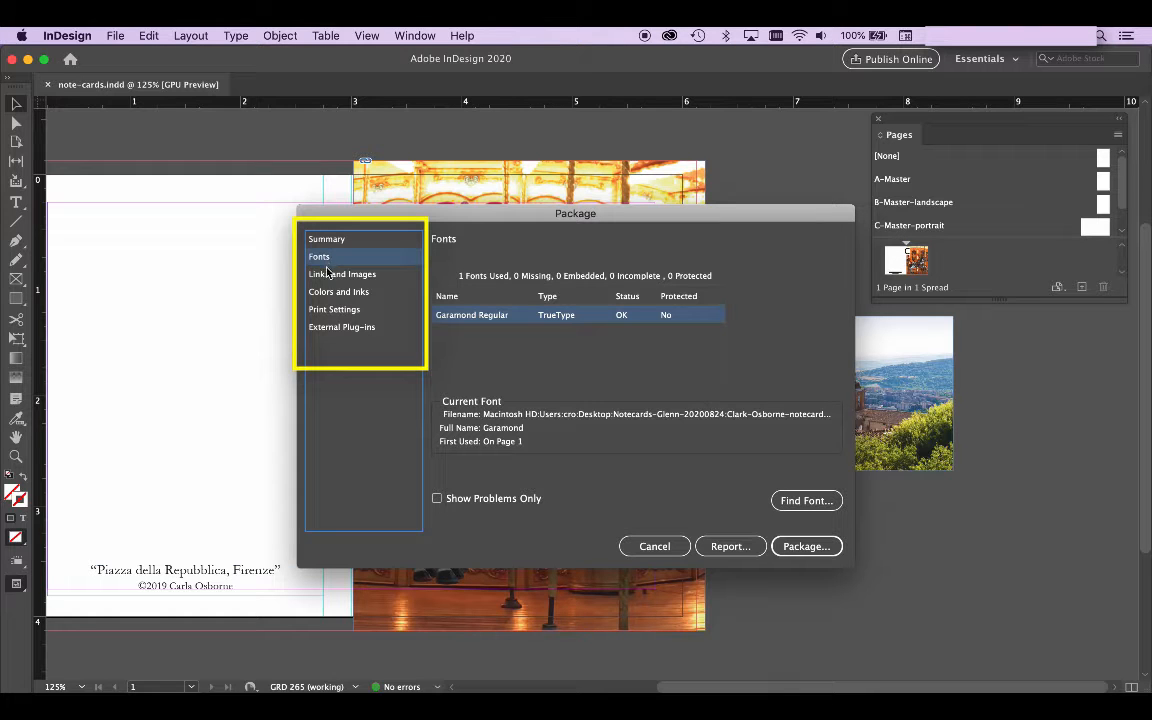
pyautogui.click(326, 279)
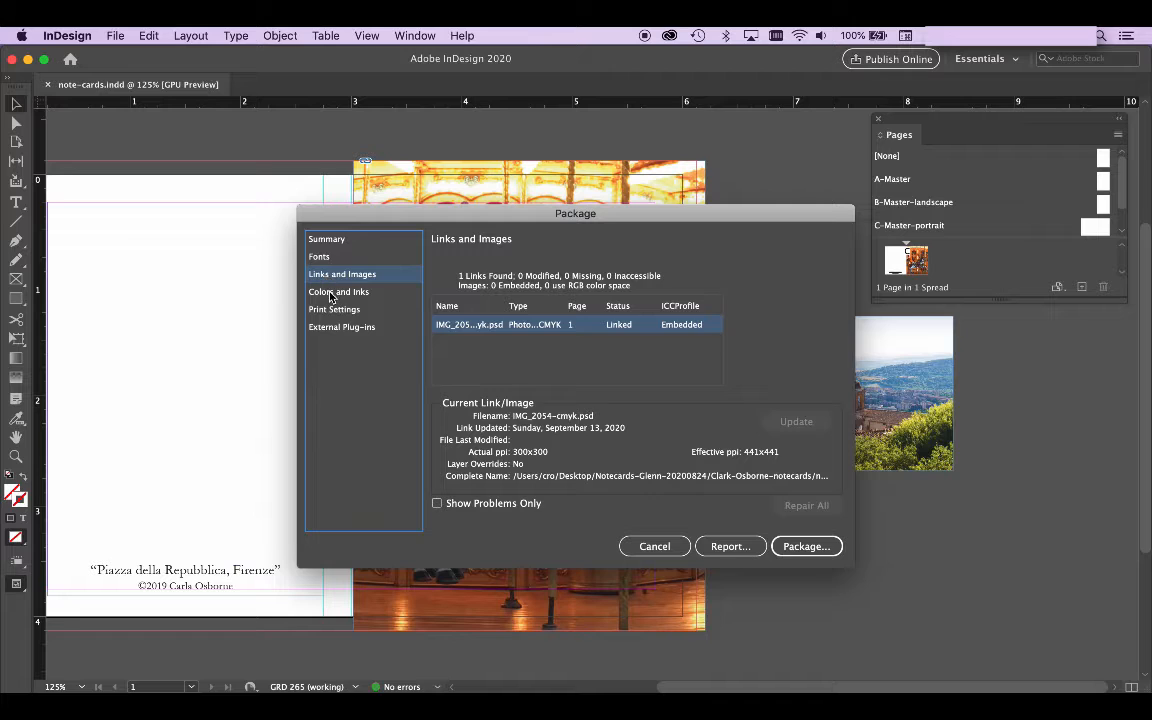
pyautogui.click(331, 294)
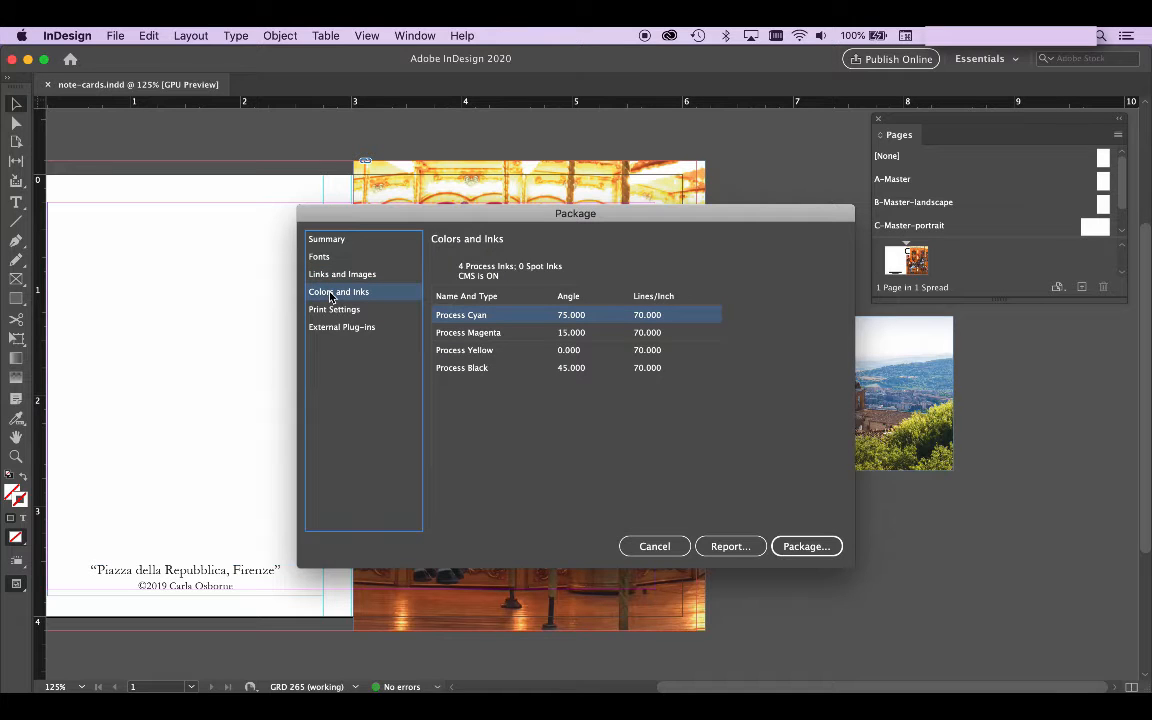
pyautogui.click(331, 312)
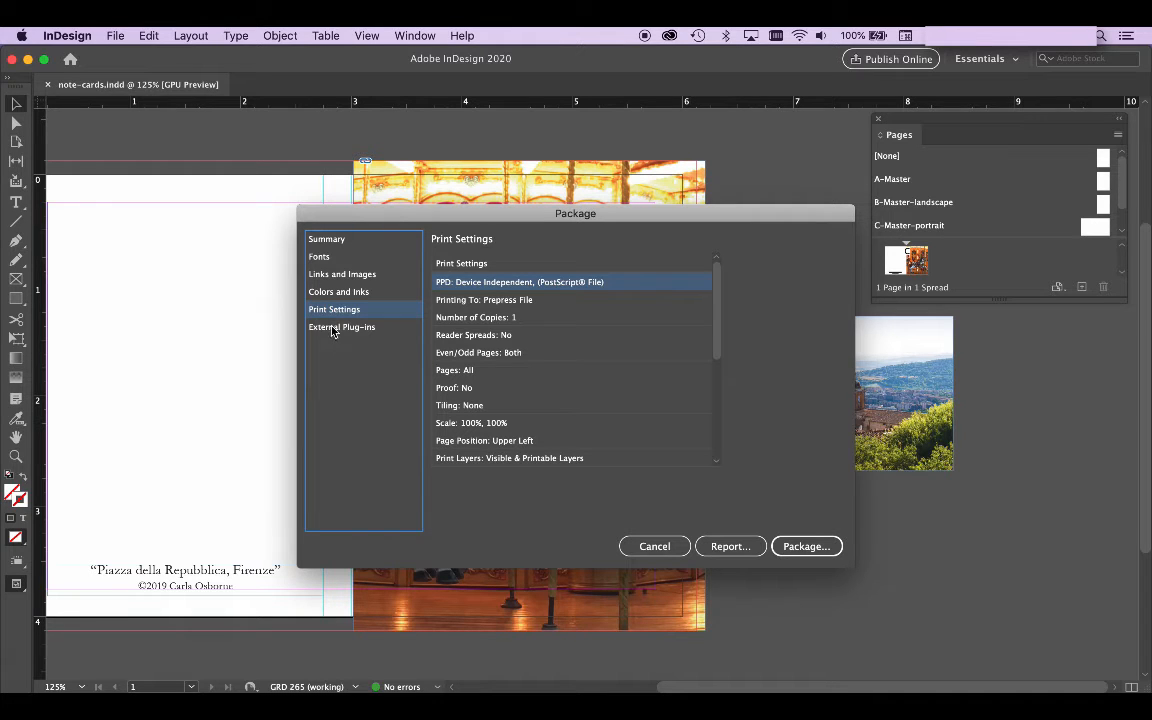
pyautogui.scroll(-5, 597, 393)
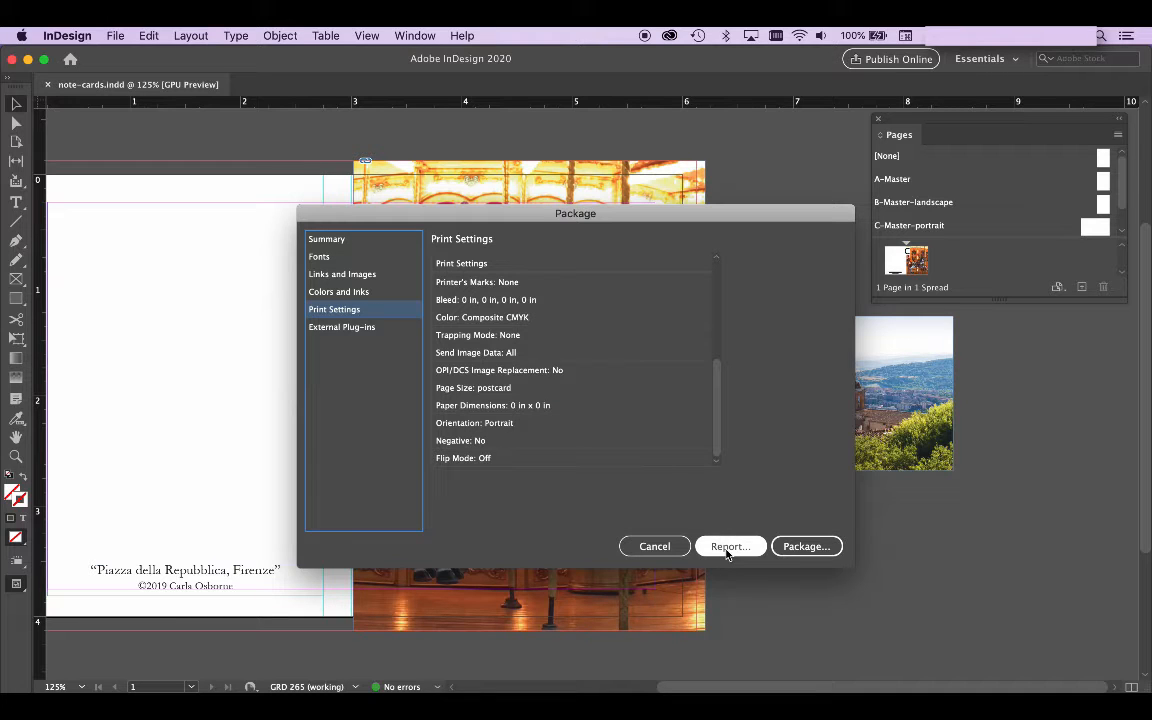
# Name the package folder ILC-note-card and enable Use Document Hyphenation Exceptions Only and Include Fonts and Links From Hidden and Non-Printing Content
pyautogui.click(823, 545)
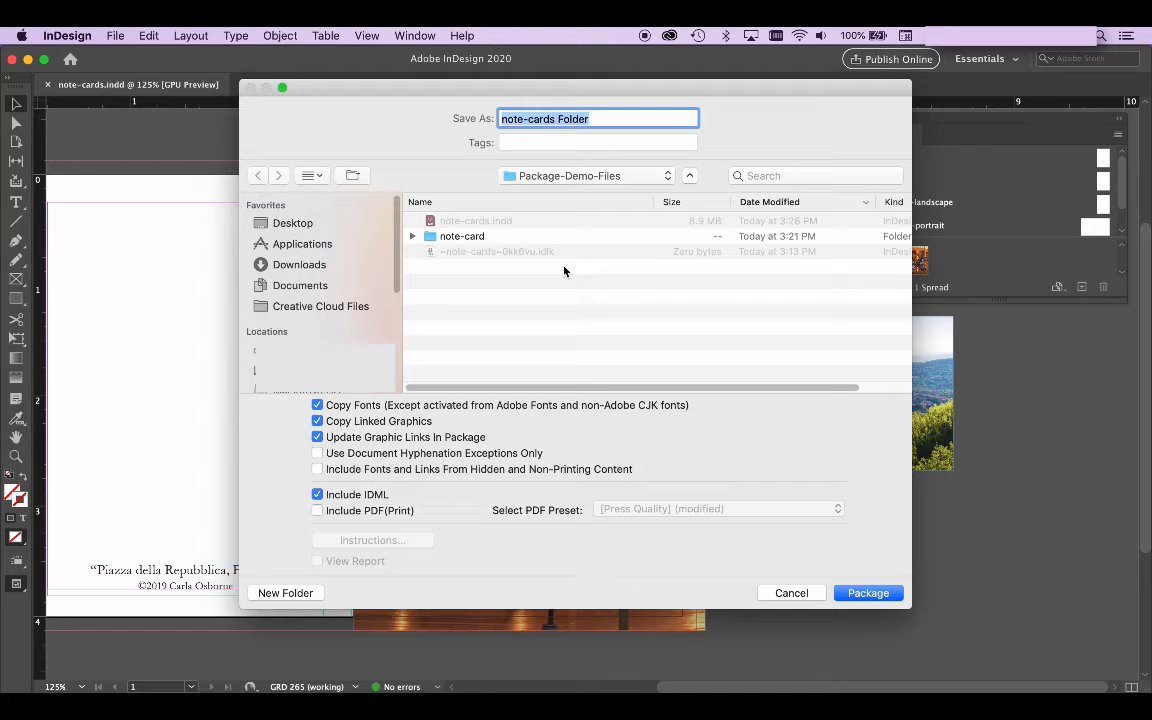
pyautogui.write('ILC-note')
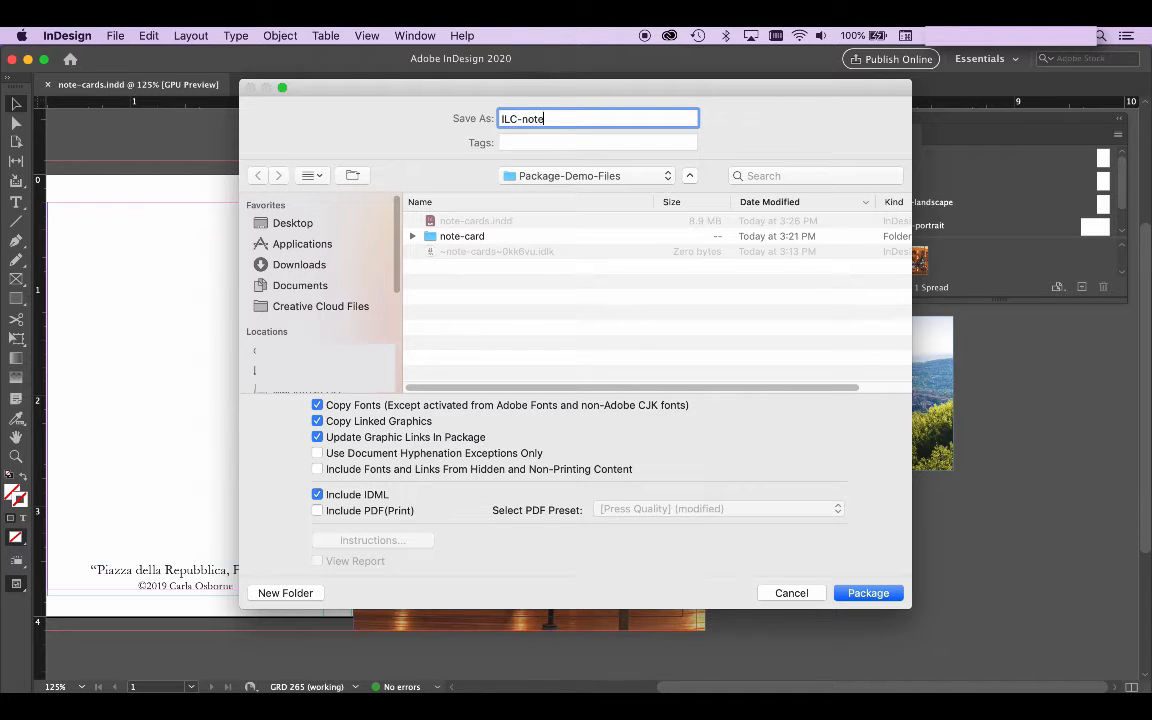
pyautogui.write('-card')
pyautogui.click(317, 454)
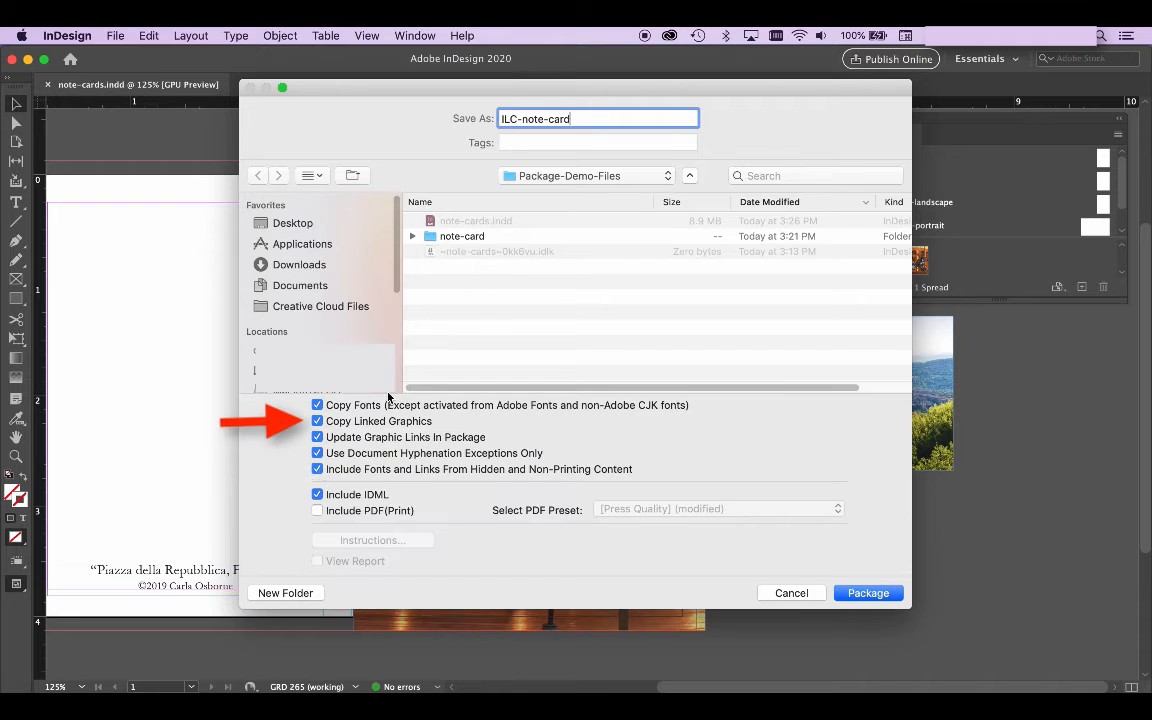
pyautogui.click(318, 470)
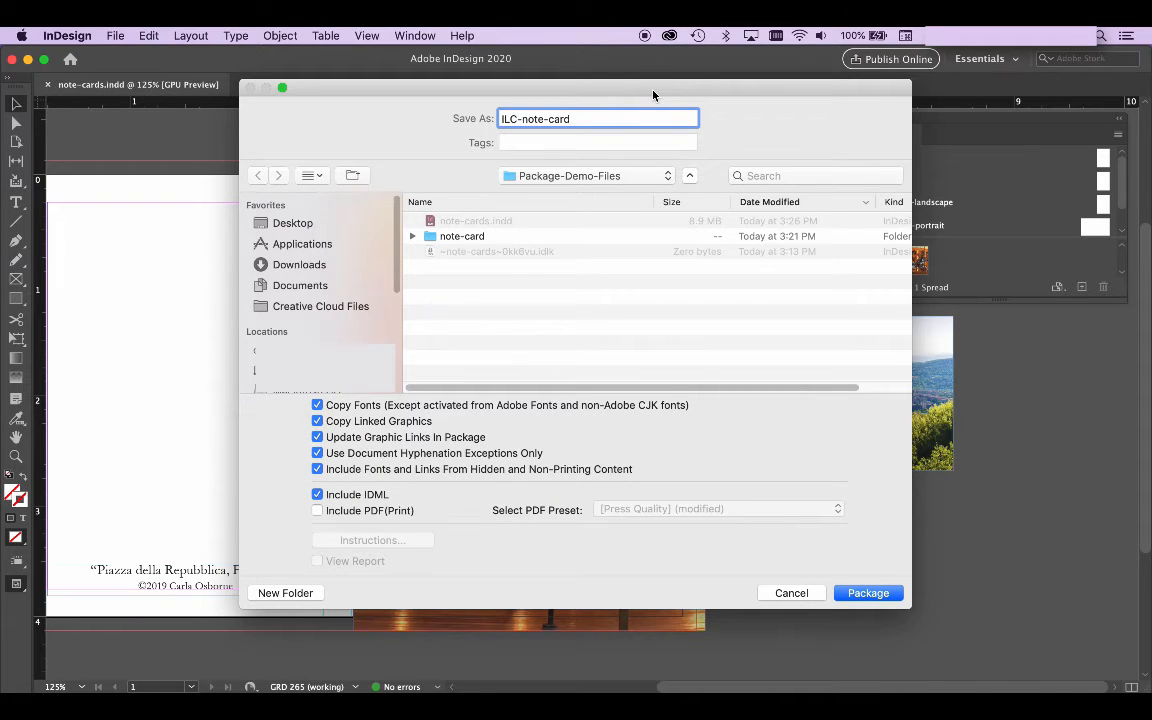
# Include a print PDF in the package using the [High Quality Print] preset
pyautogui.moveTo(653, 95); pyautogui.dragTo(484, 98)
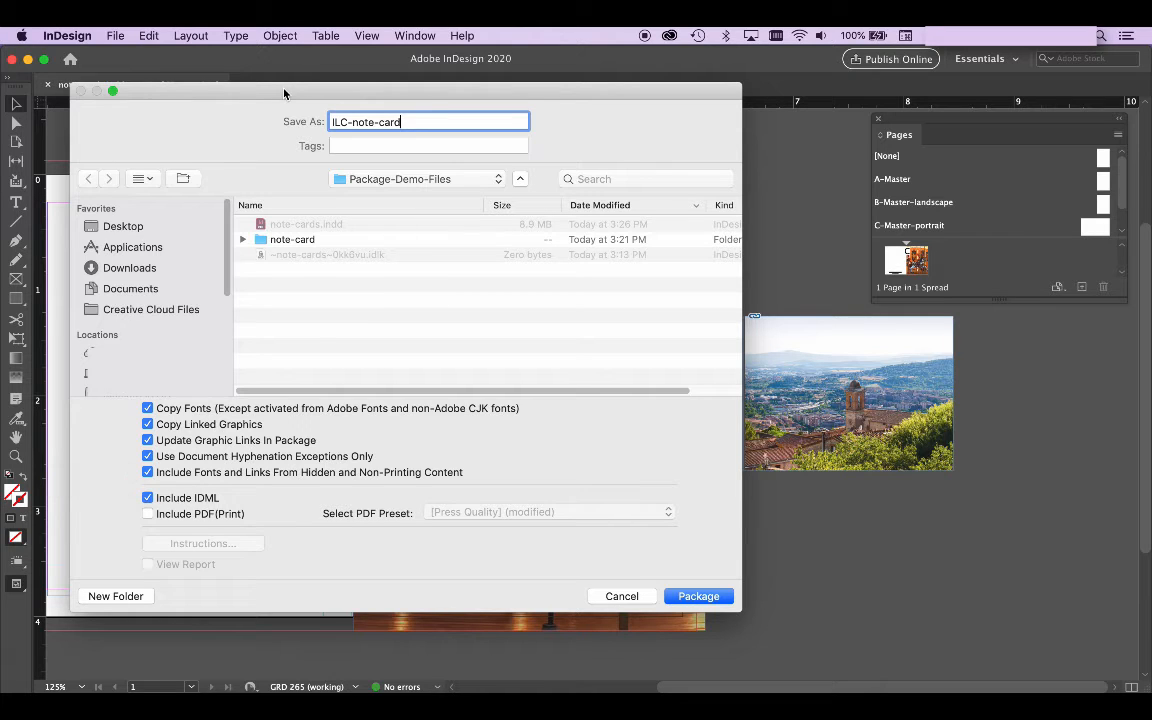
pyautogui.moveTo(287, 94); pyautogui.dragTo(408, 92)
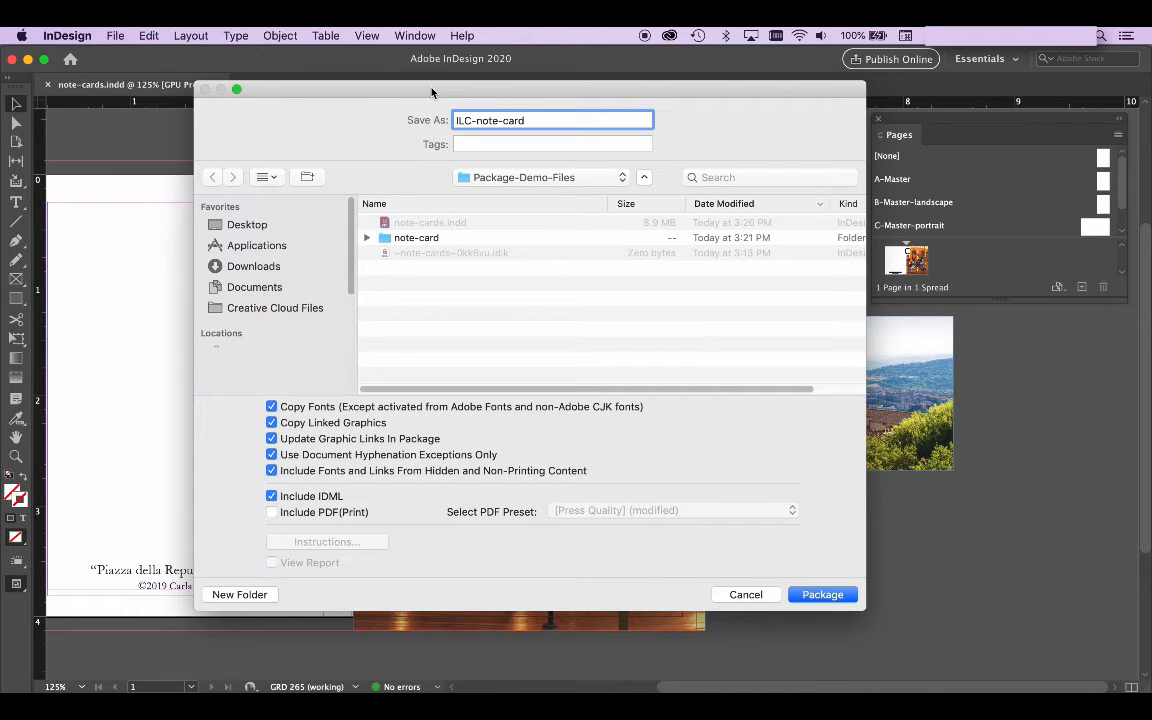
pyautogui.moveTo(437, 92); pyautogui.dragTo(456, 95)
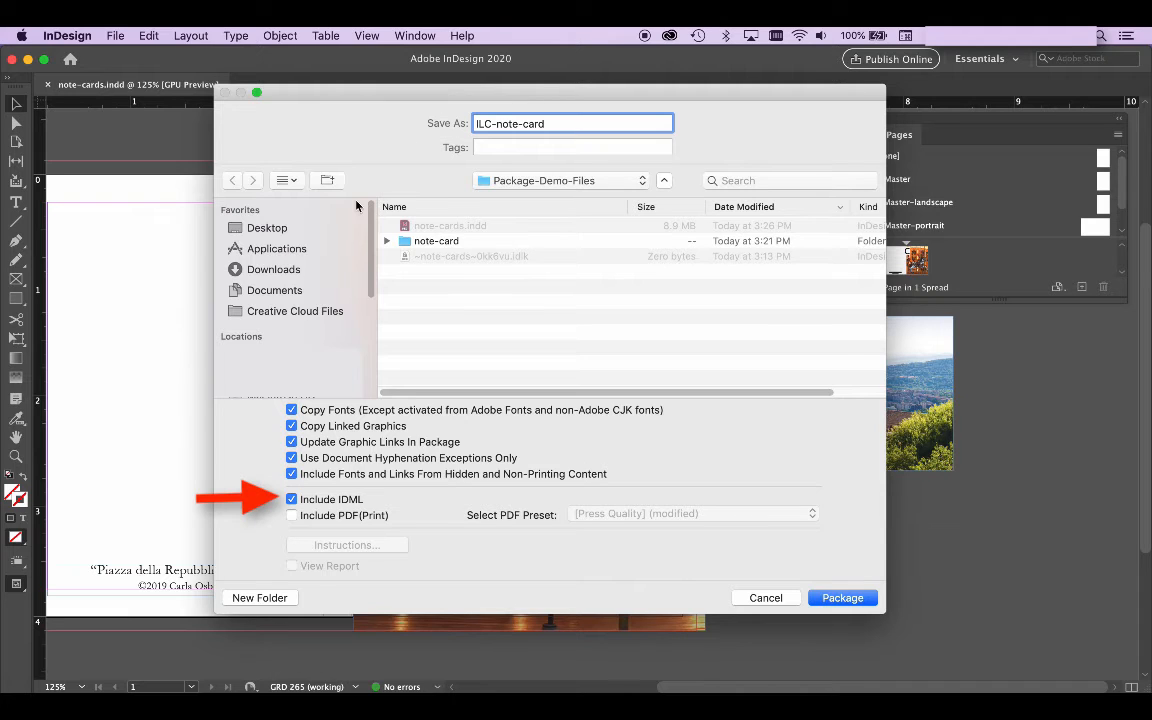
pyautogui.click(292, 515)
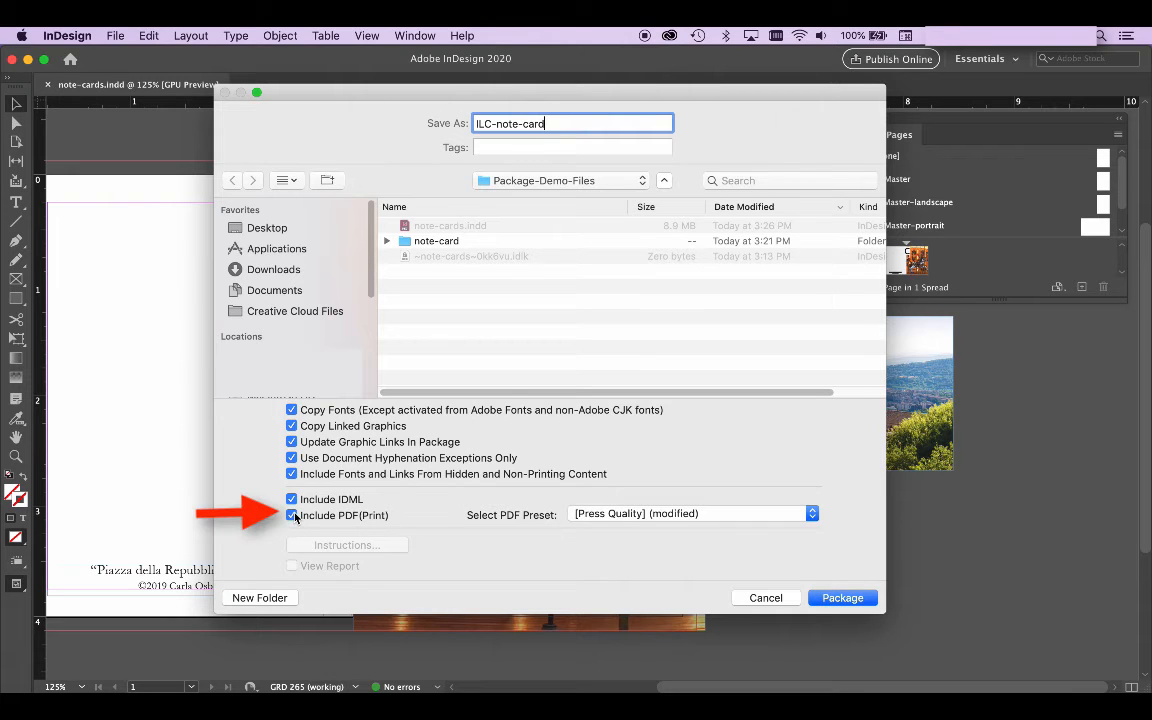
pyautogui.click(659, 514)
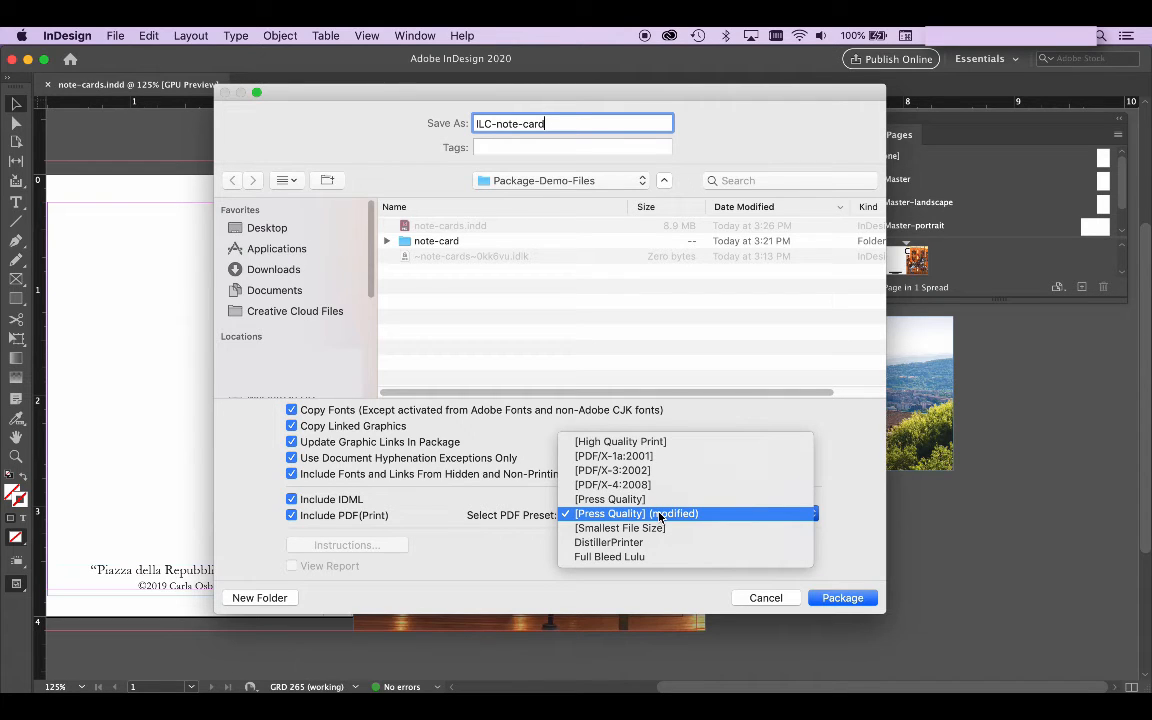
pyautogui.click(667, 442)
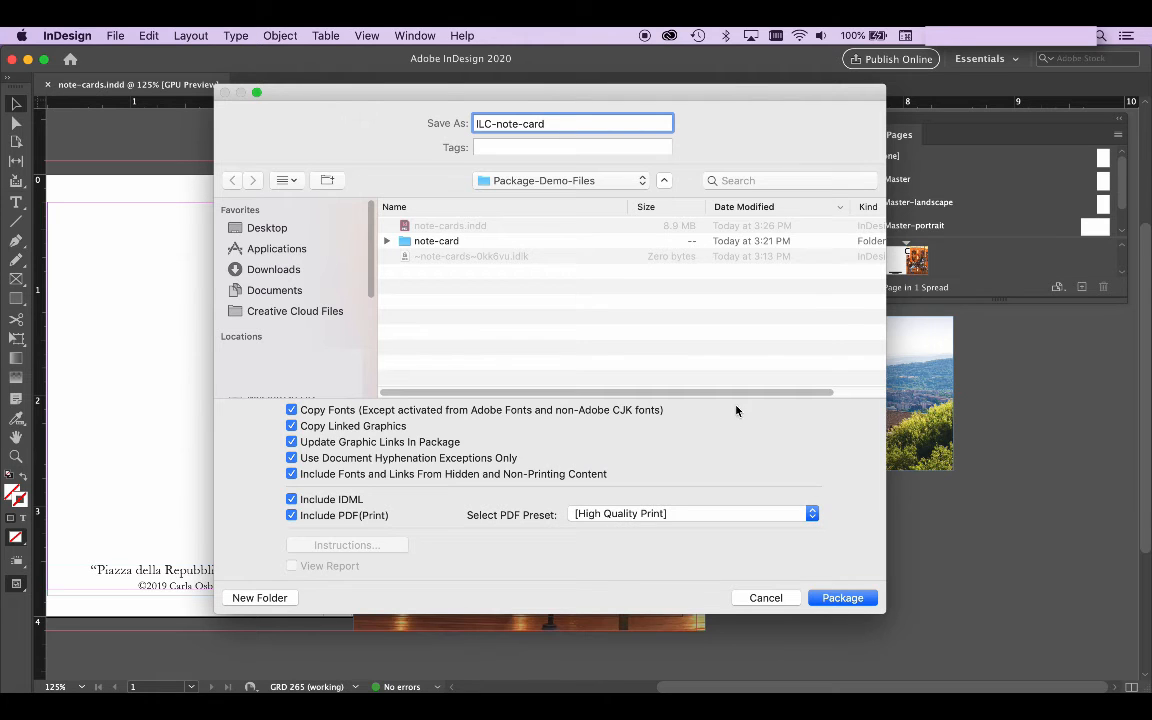
# Create the folder ILC-note-card-demo inside Package-Demo-Files and package the document into it, accepting the font licensing warning
pyautogui.click(262, 598)
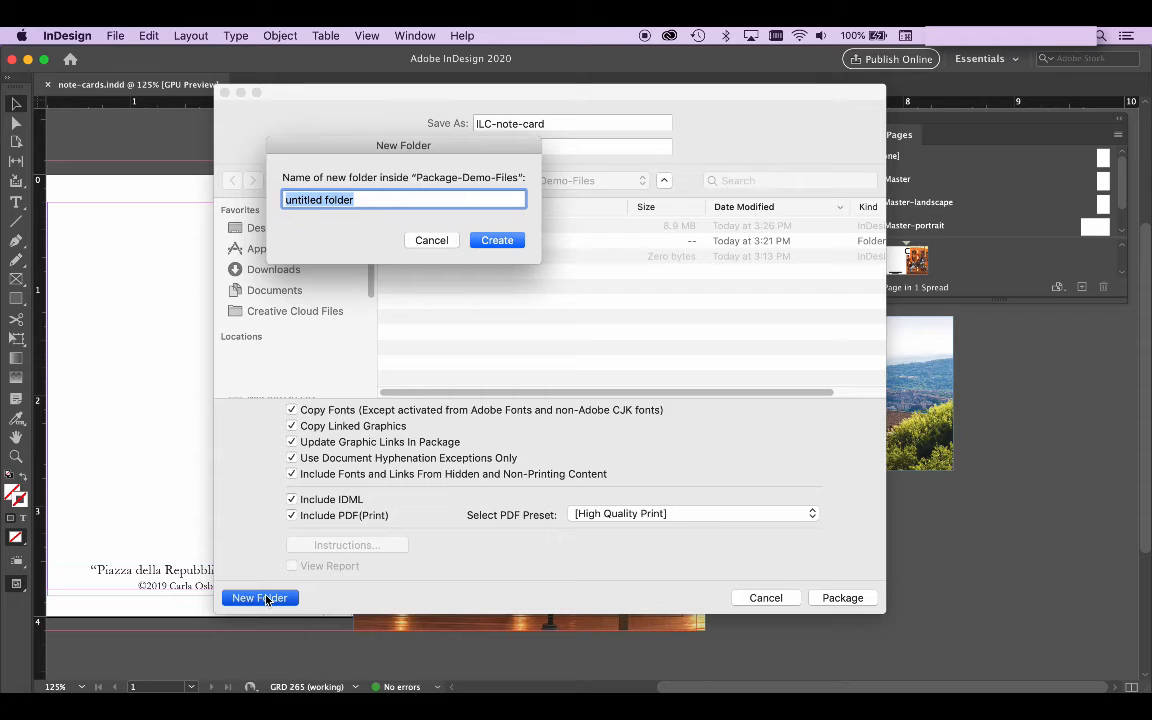
pyautogui.write('ILC-')
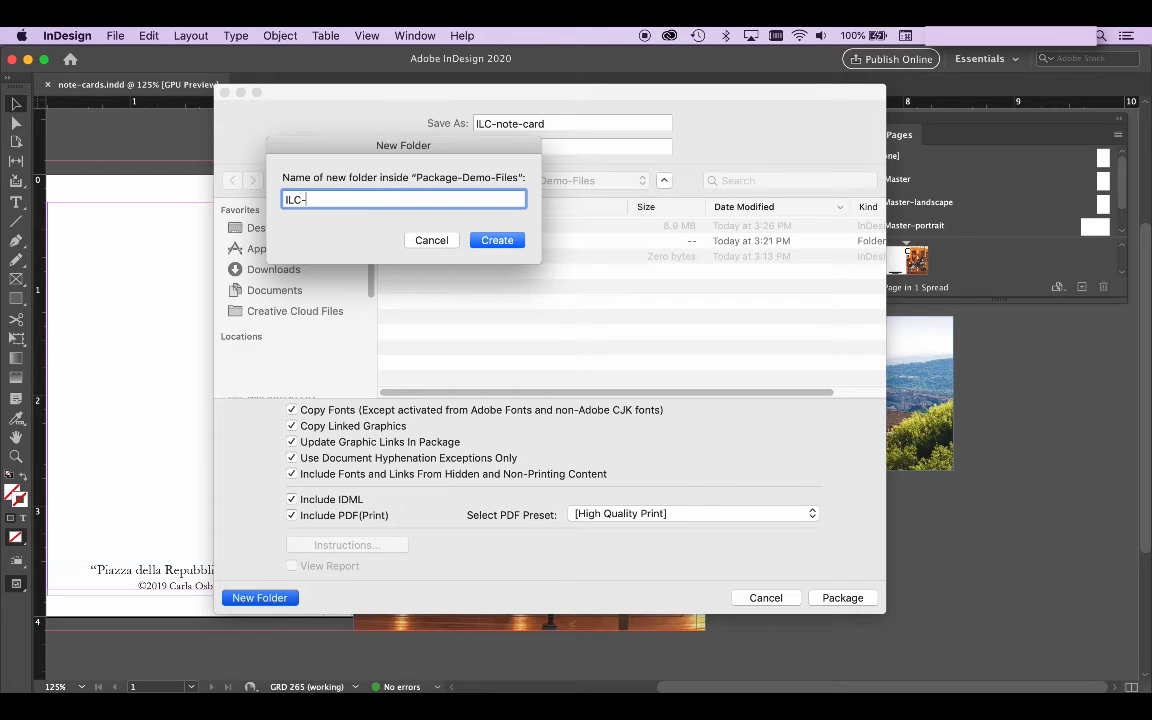
pyautogui.write('note-card-demo')
pyautogui.click(497, 240)
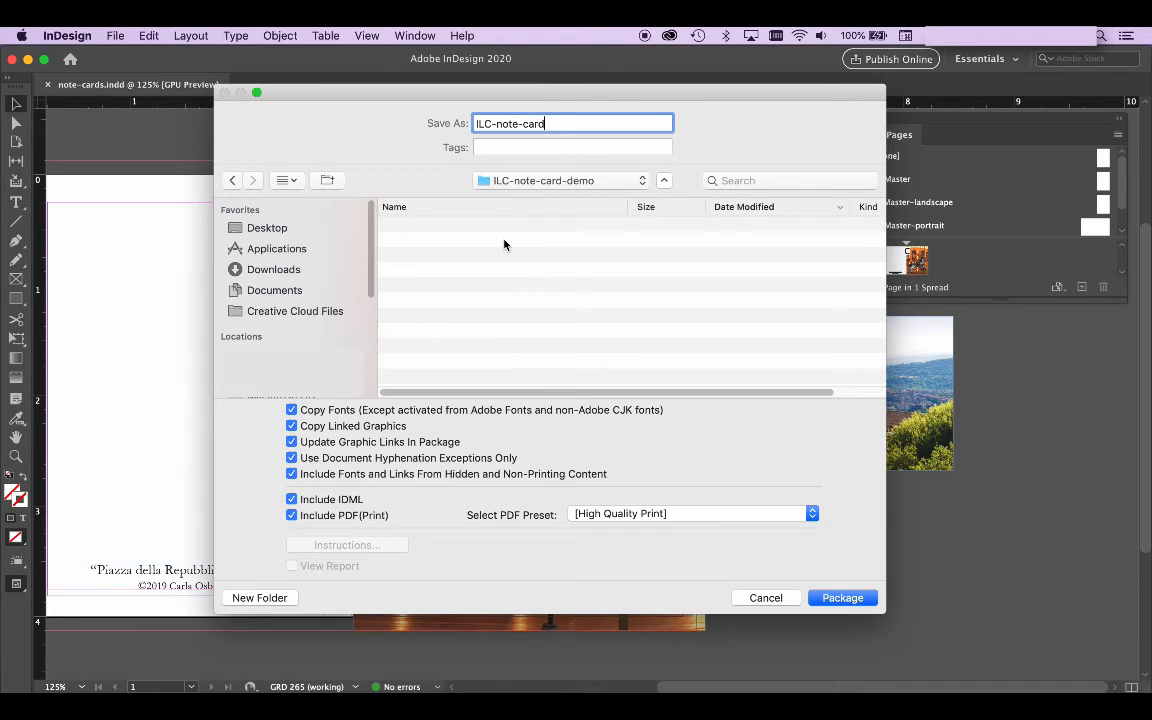
pyautogui.click(527, 181)
pyautogui.click(527, 181)
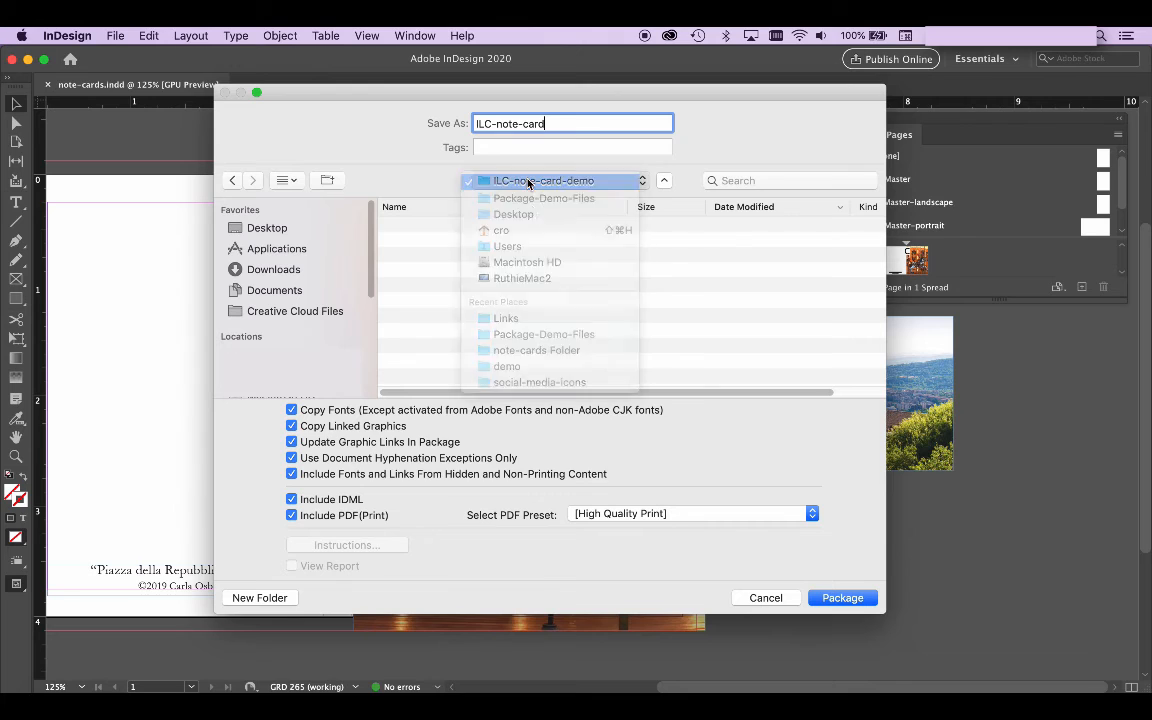
pyautogui.click(845, 598)
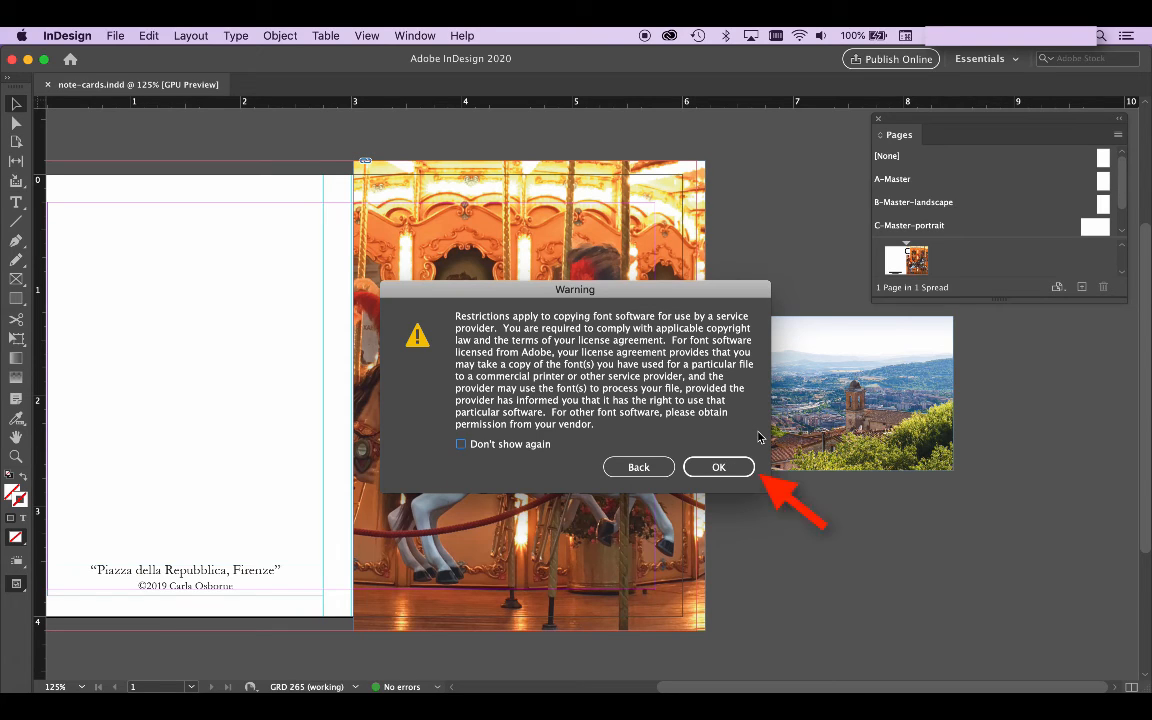
pyautogui.click(728, 467)
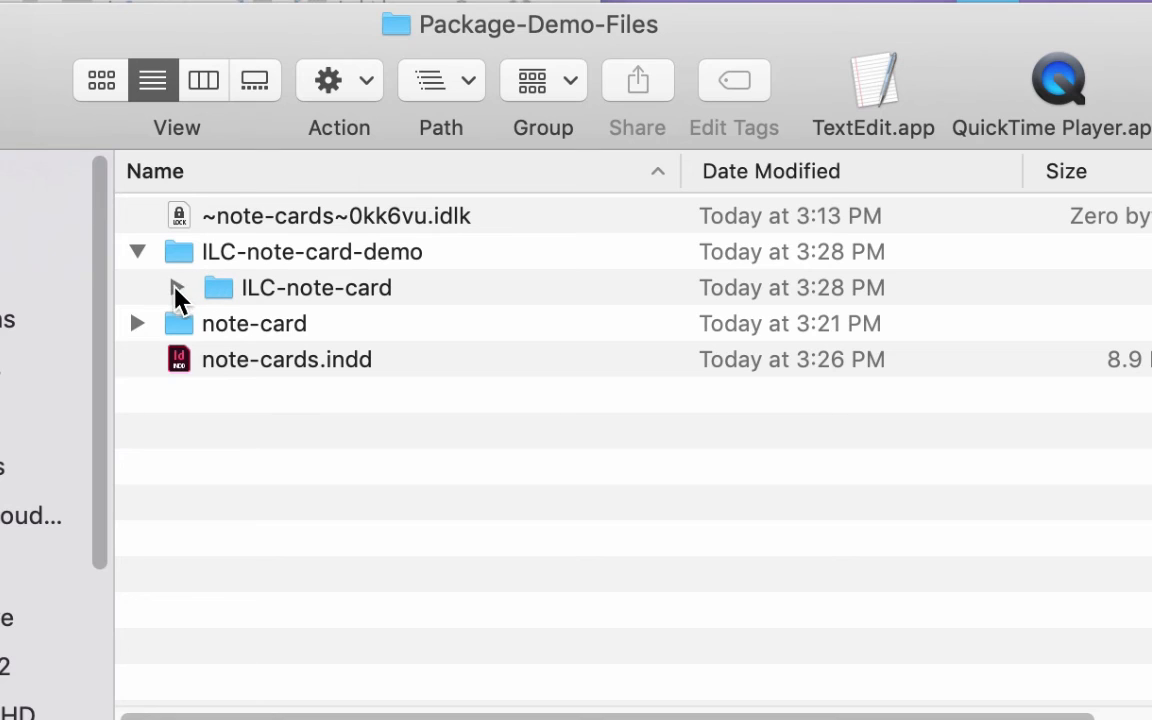
# In Finder, examine the packaged ILC-note-card folder, including the contents of its Document fonts and Links subfolders
pyautogui.click(177, 288)
pyautogui.click(216, 324)
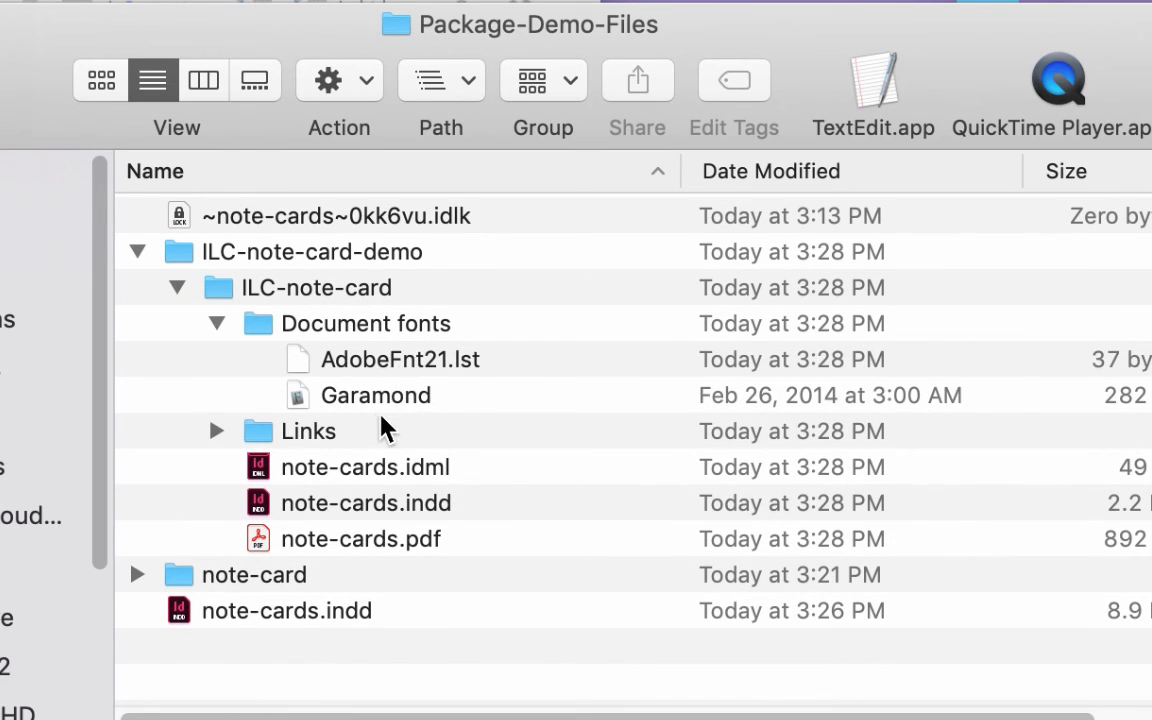
pyautogui.click(216, 431)
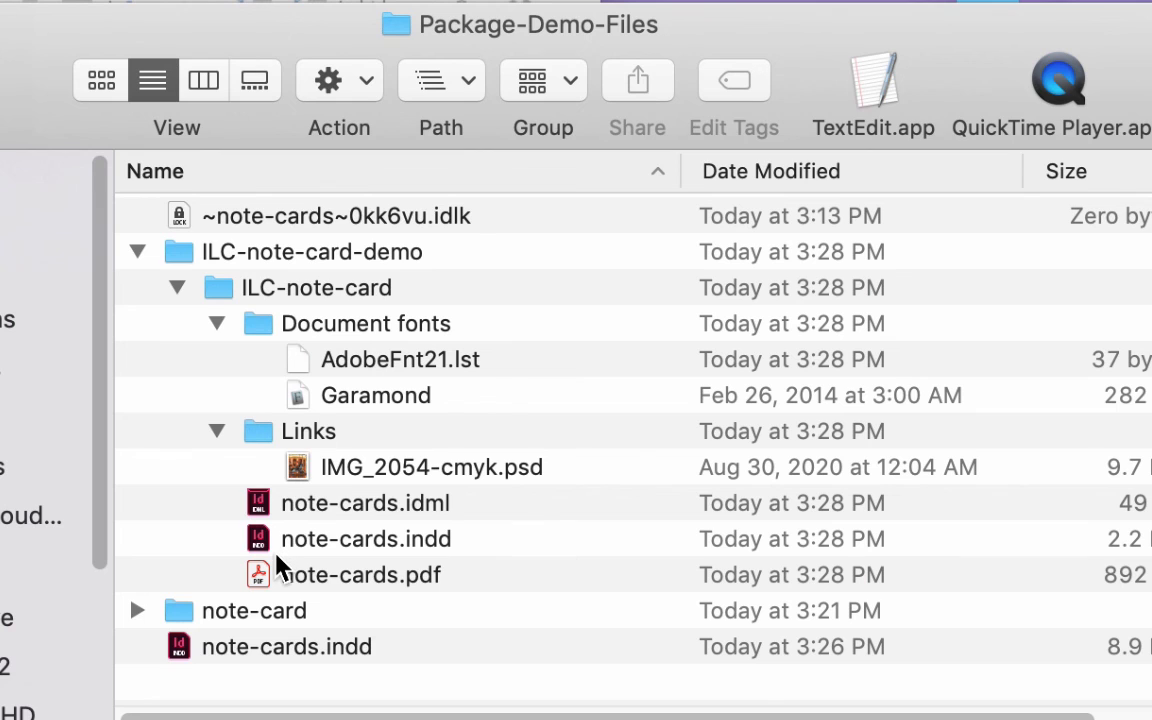
# Collapse the Links and Document fonts subfolders, and the packaged ILC-note-card folder containing them
pyautogui.click(218, 432)
pyautogui.click(214, 325)
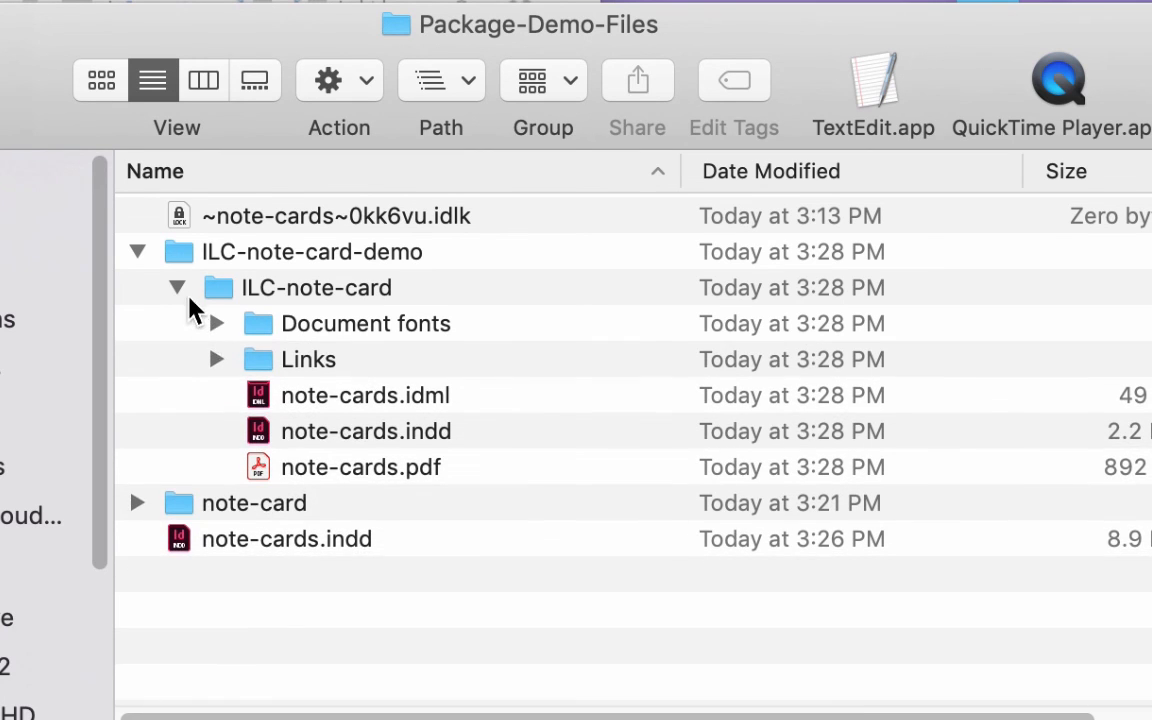
pyautogui.click(178, 290)
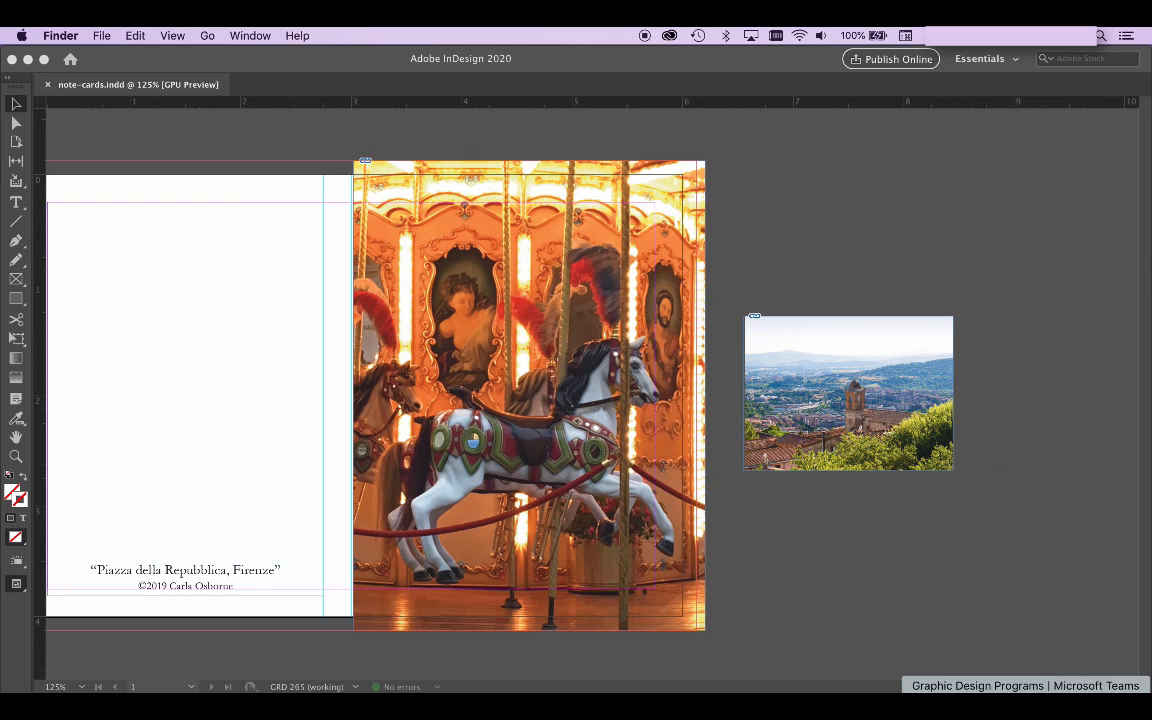
# Switch to InDesign and package the document again into ILC-note-card-demo as note-cards Folder, keeping the current package options and accepting the font licensing warning
pyautogui.click(758, 568)
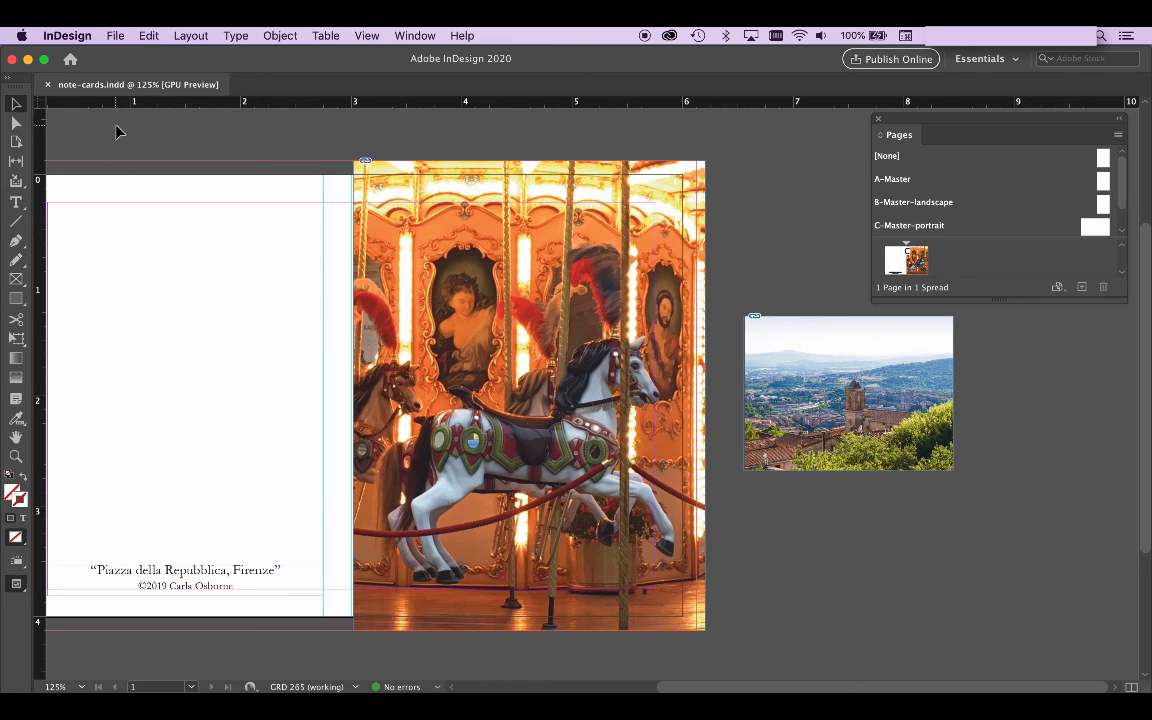
pyautogui.click(115, 35)
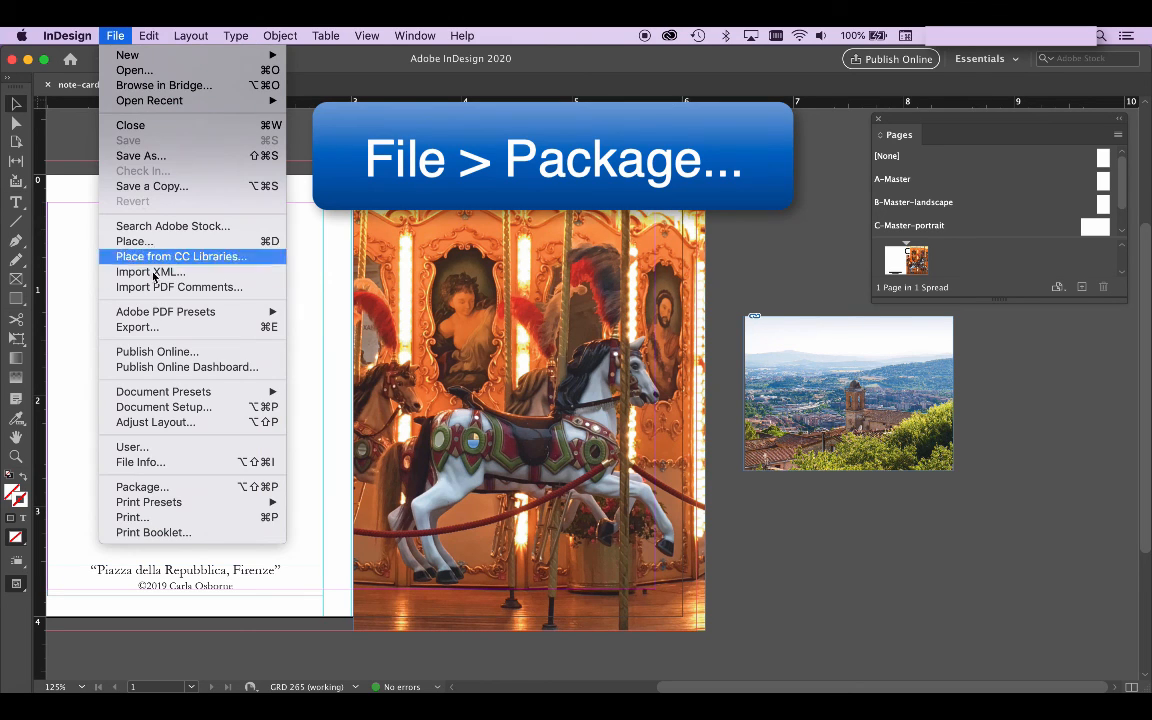
pyautogui.click(191, 486)
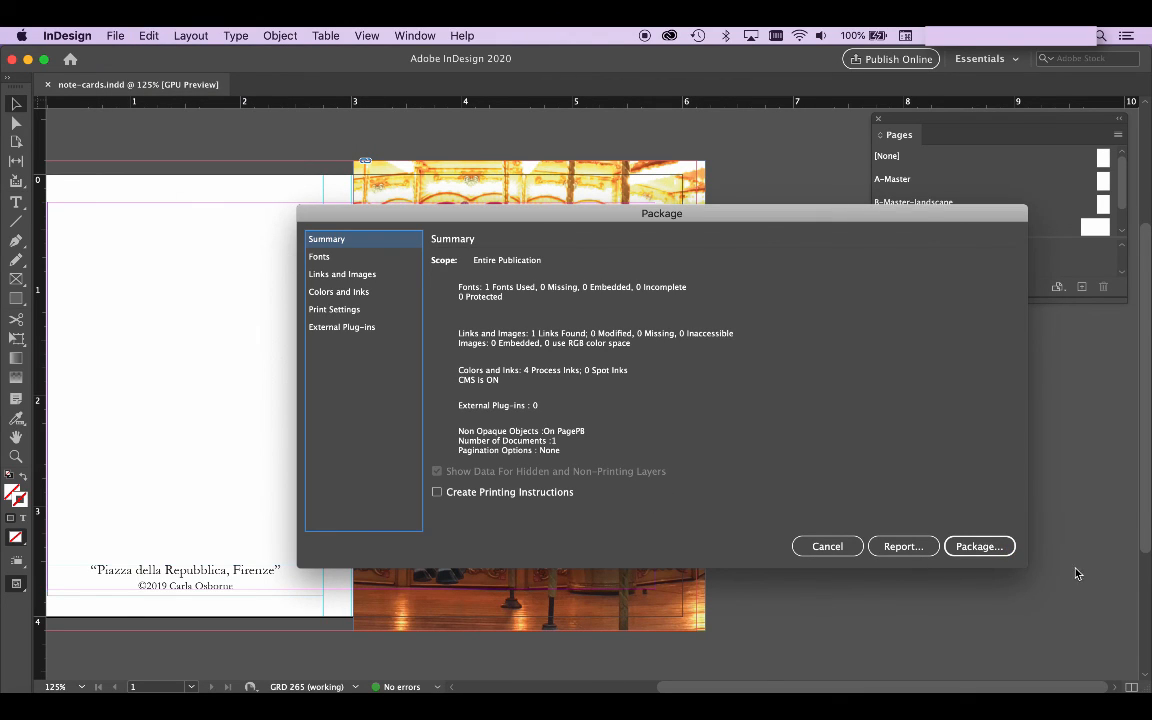
pyautogui.click(979, 547)
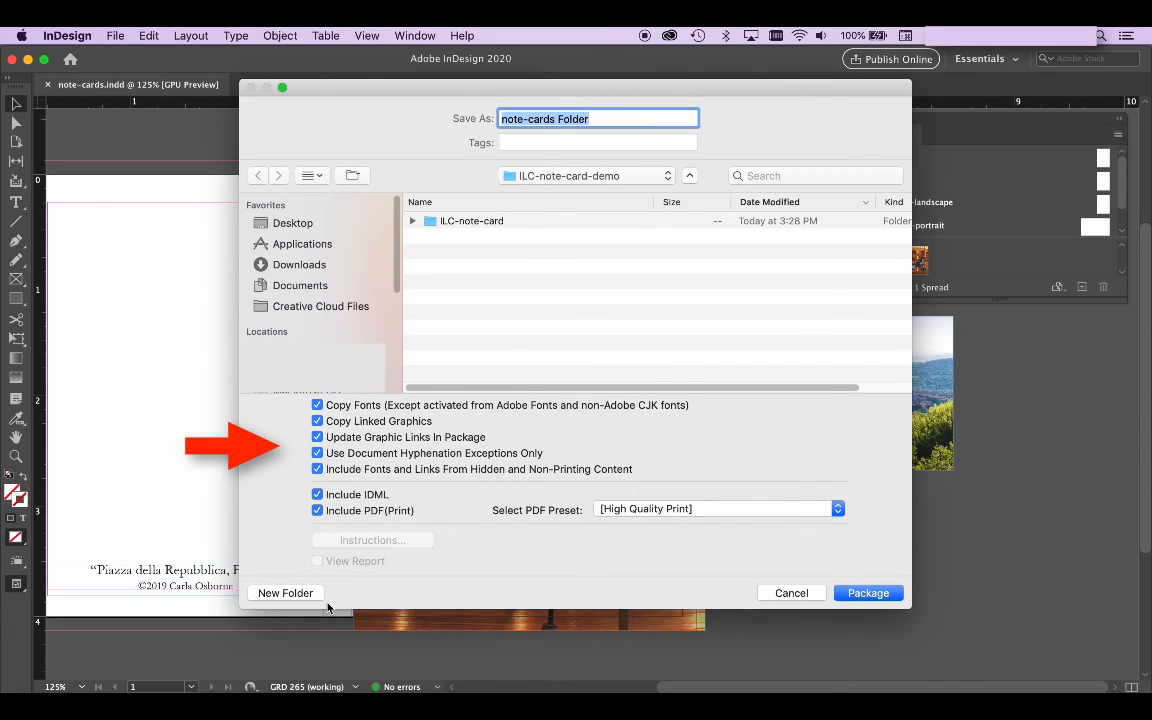
pyautogui.click(869, 593)
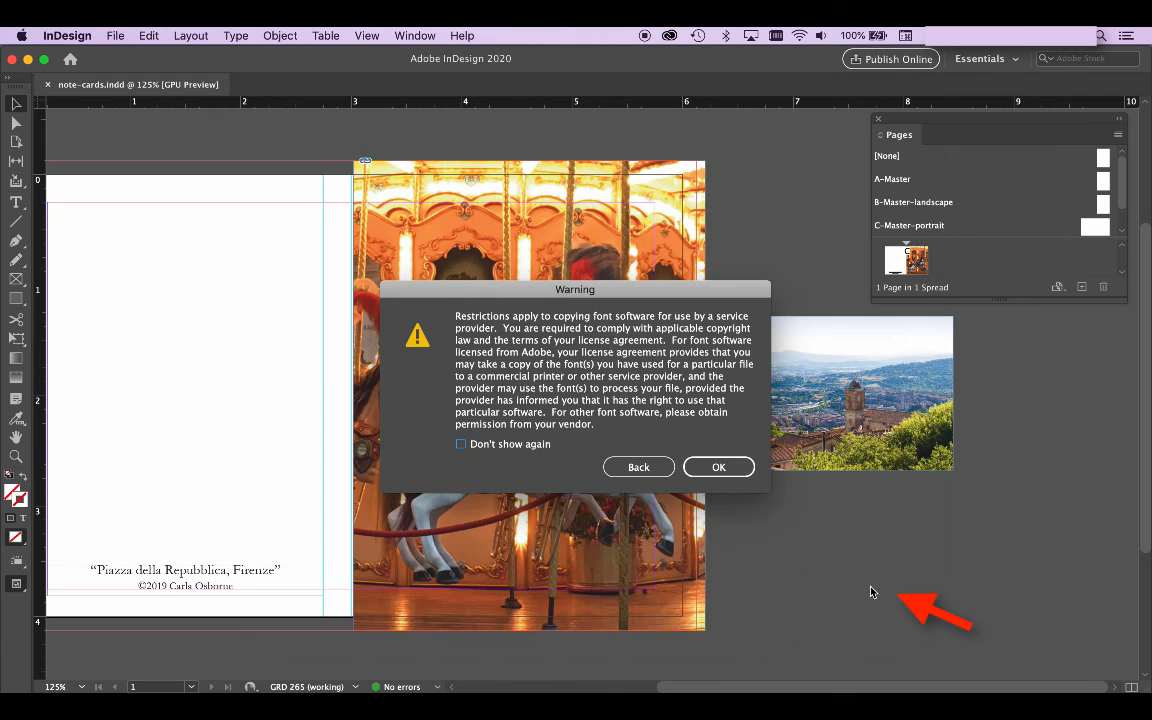
pyautogui.click(719, 468)
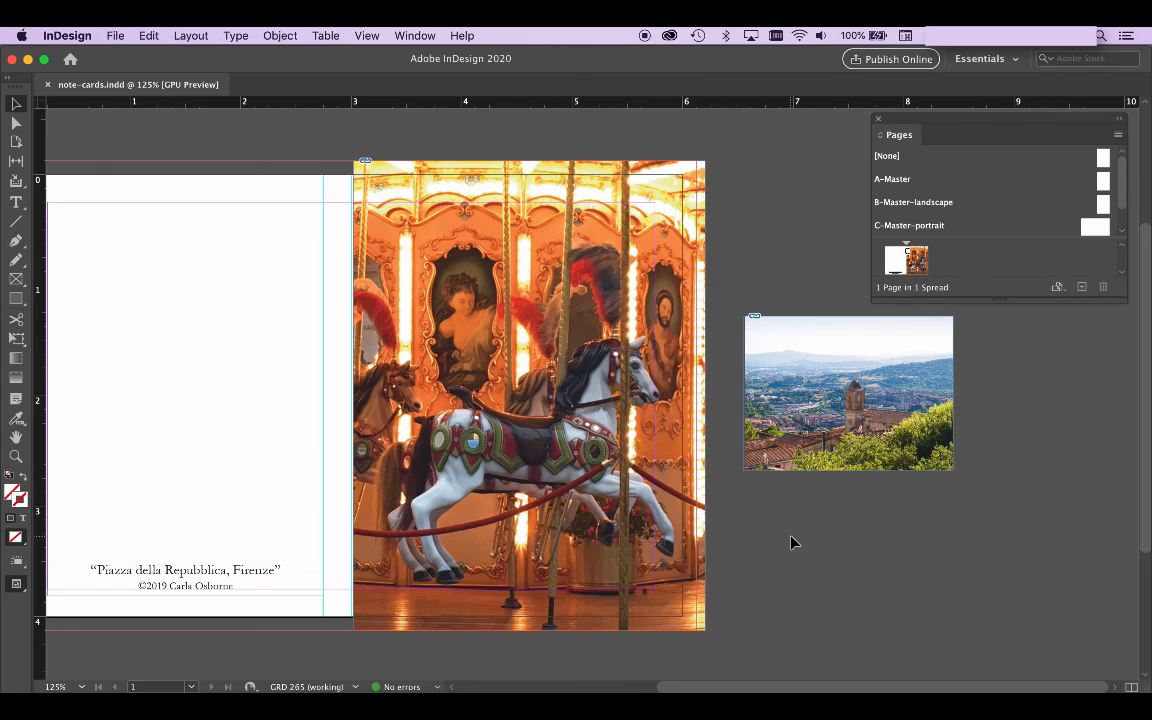